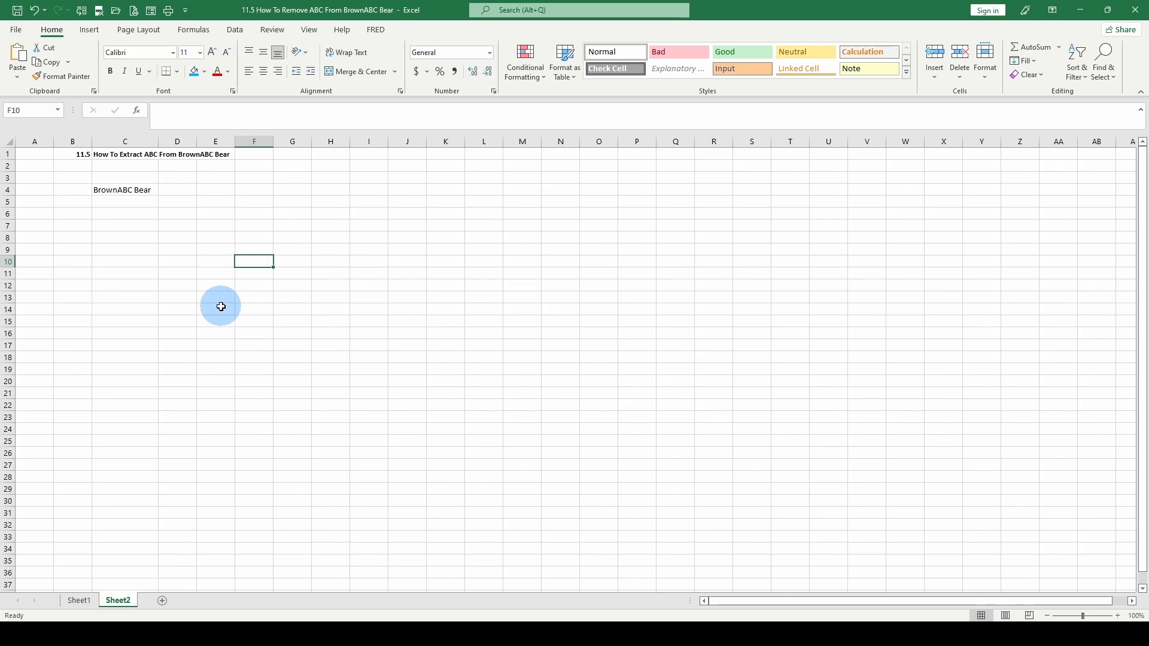
# Select C4, the cell holding BrownABC Bear
pyautogui.click(119, 187)
pyautogui.click(183, 110)
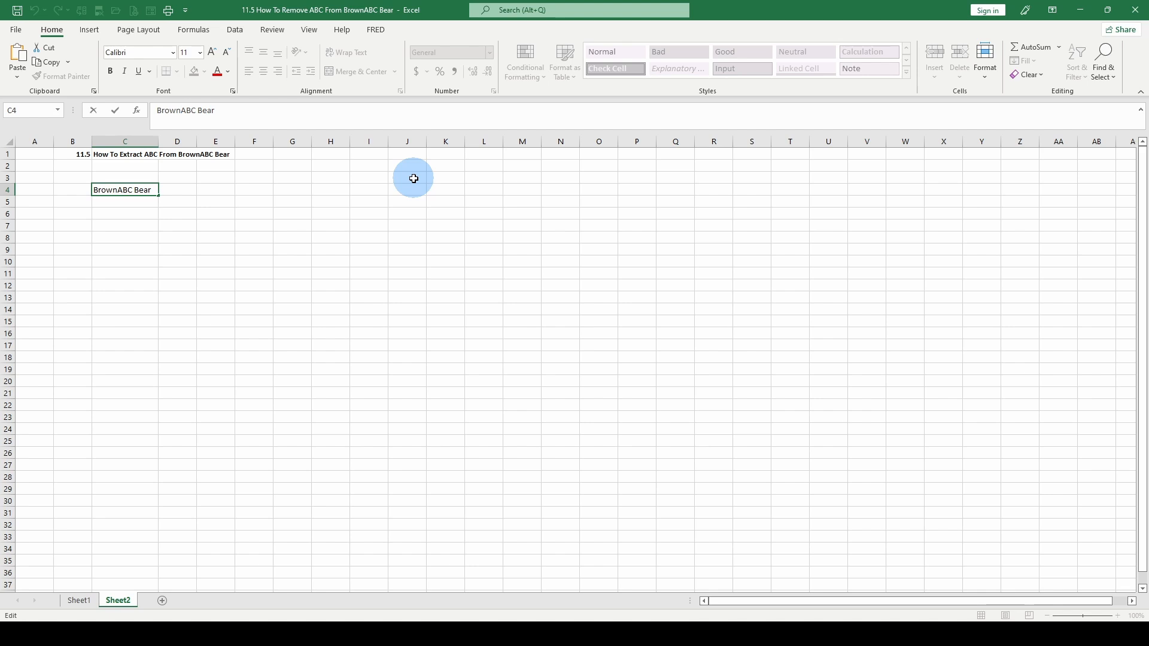
pyautogui.click(152, 317)
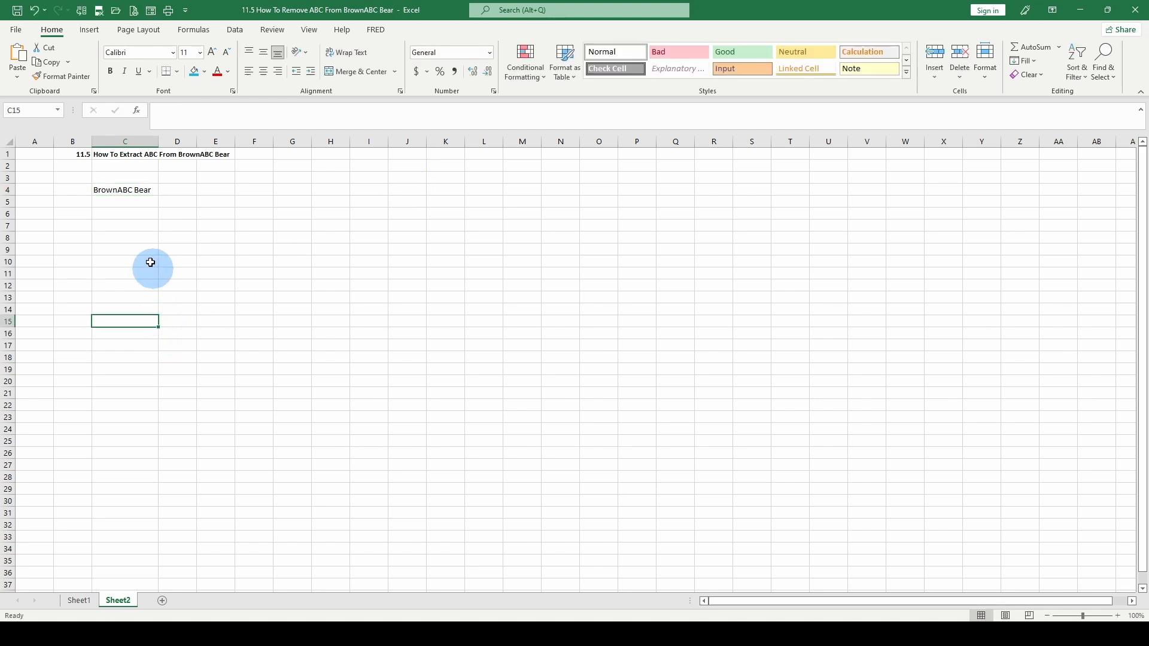
pyautogui.click(120, 191)
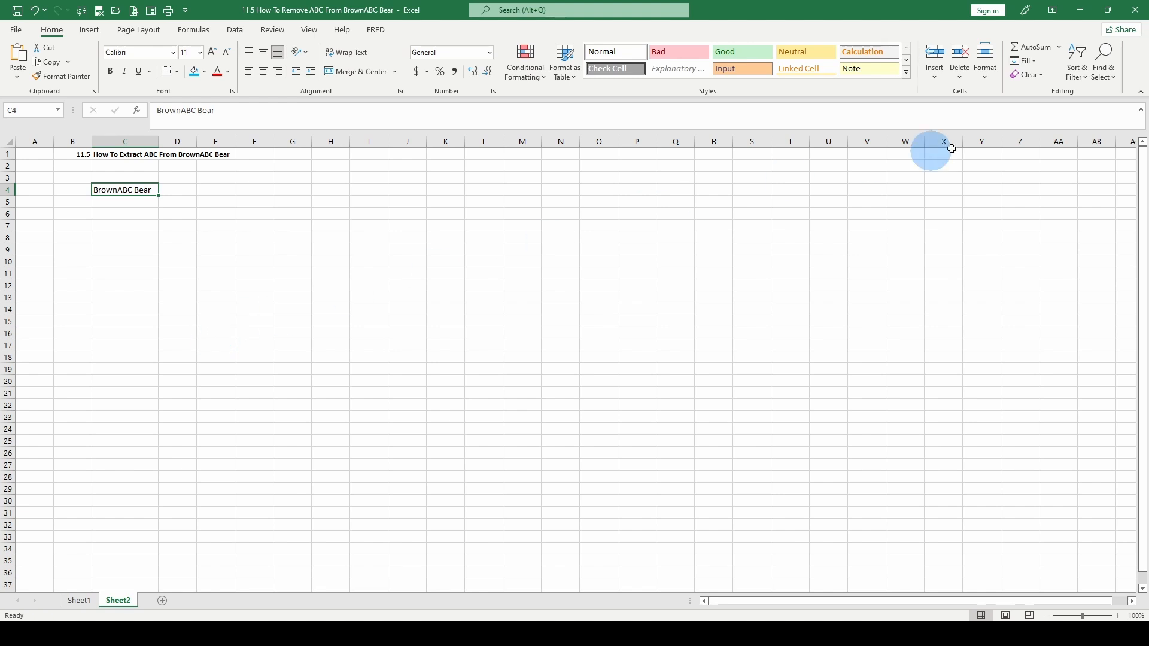
# Open Find and Replace with Find what set to BrownABC
pyautogui.click(1108, 75)
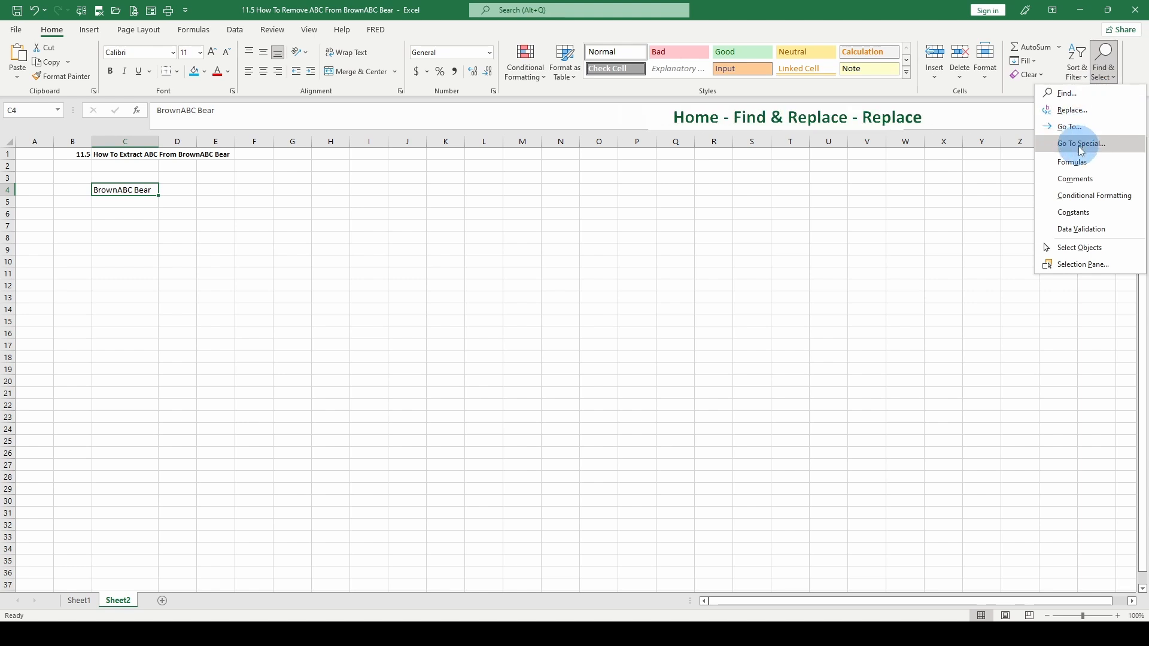
pyautogui.click(1083, 110)
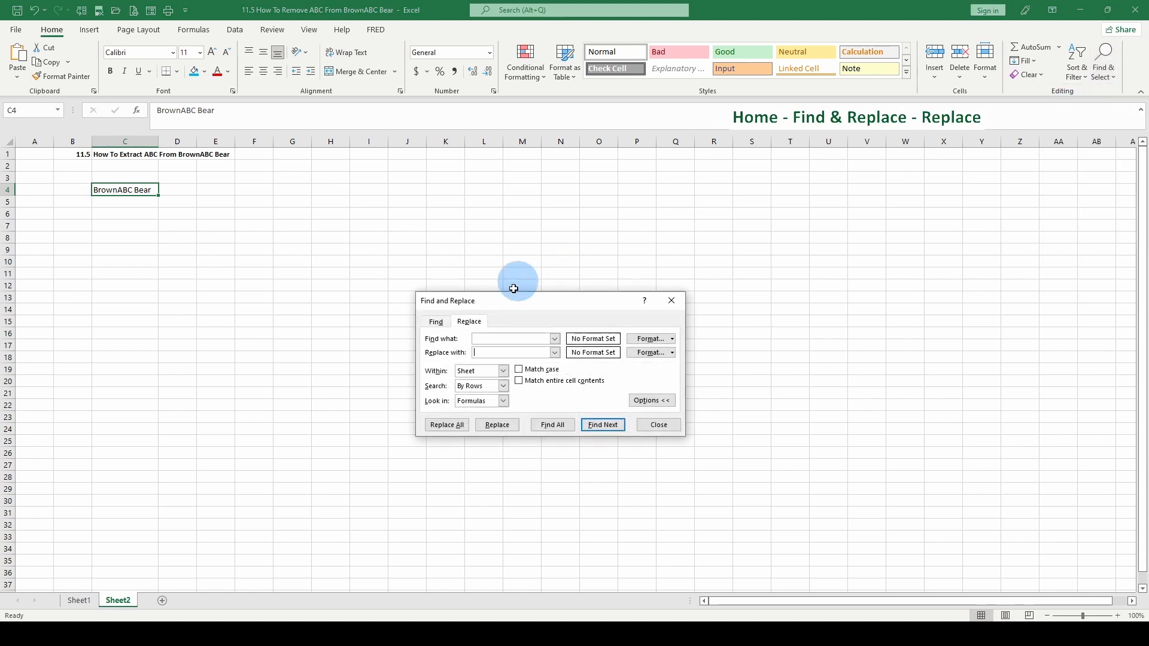
pyautogui.click(491, 337)
pyautogui.write('BrownABV')
pyautogui.press('BackSpace')
pyautogui.write('C')
pyautogui.press('Return')
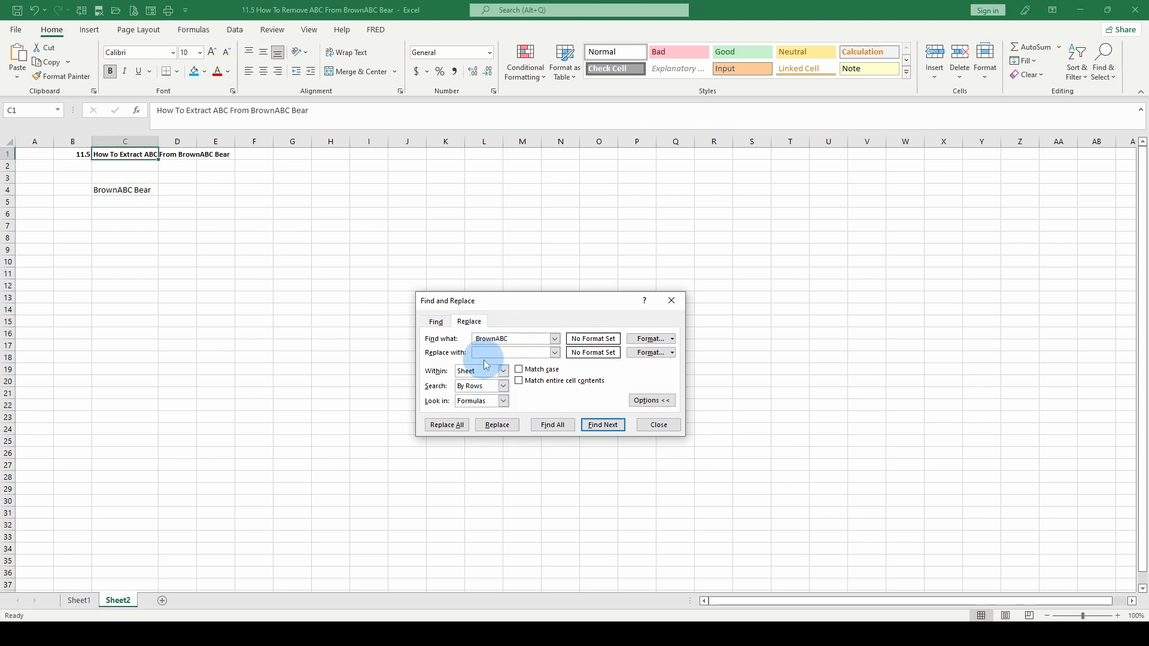
# Enter the replacement text and select C4:C5 as the range to search
pyautogui.click(479, 353)
pyautogui.write('Borwn')
pyautogui.click(143, 192)
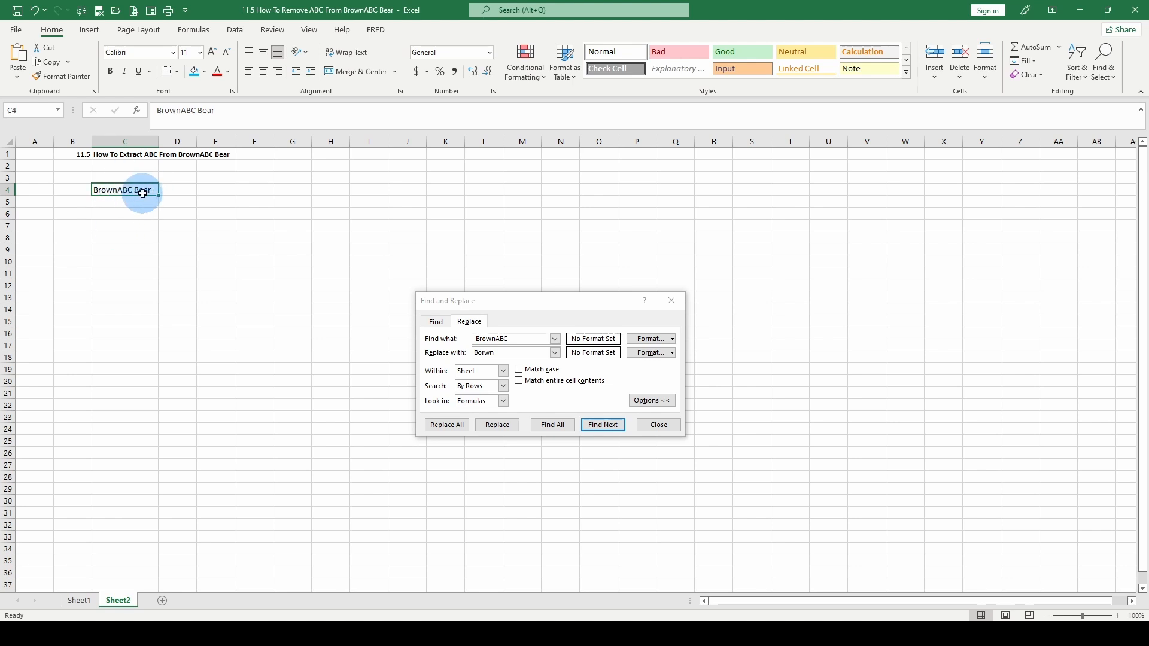
pyautogui.moveTo(139, 189); pyautogui.dragTo(130, 200)
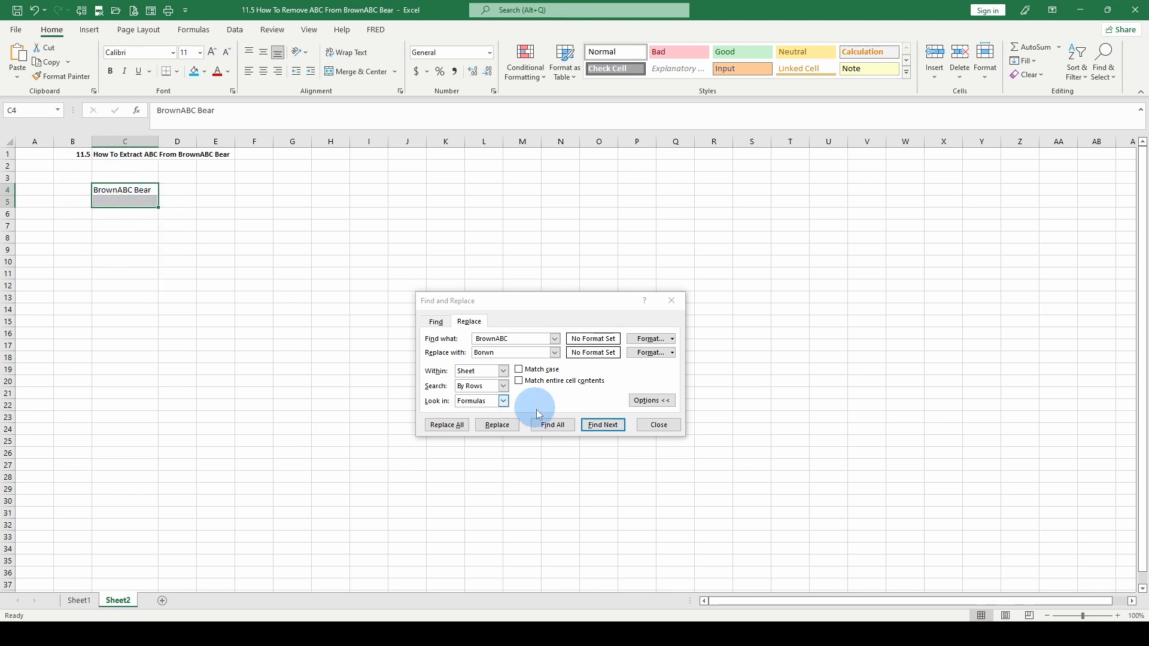
# Correct the replacement to Brown and replace all BrownABC matches in C4:C5
pyautogui.click(486, 426)
pyautogui.press('Return')
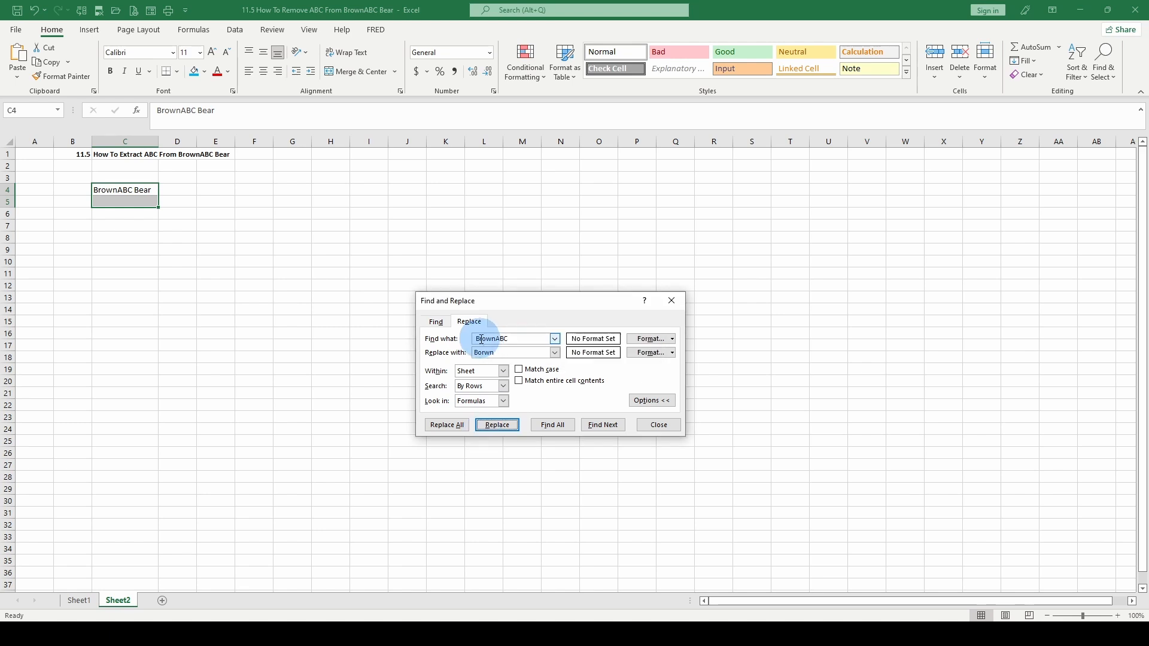
pyautogui.click(483, 338)
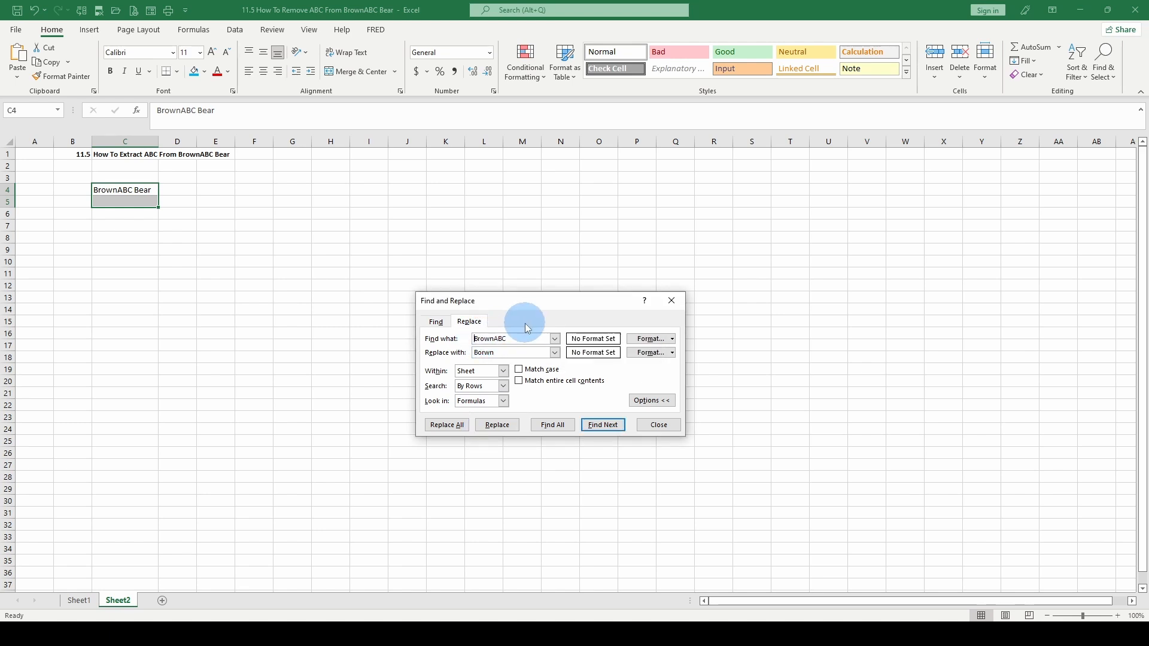
pyautogui.moveTo(477, 354); pyautogui.dragTo(497, 355)
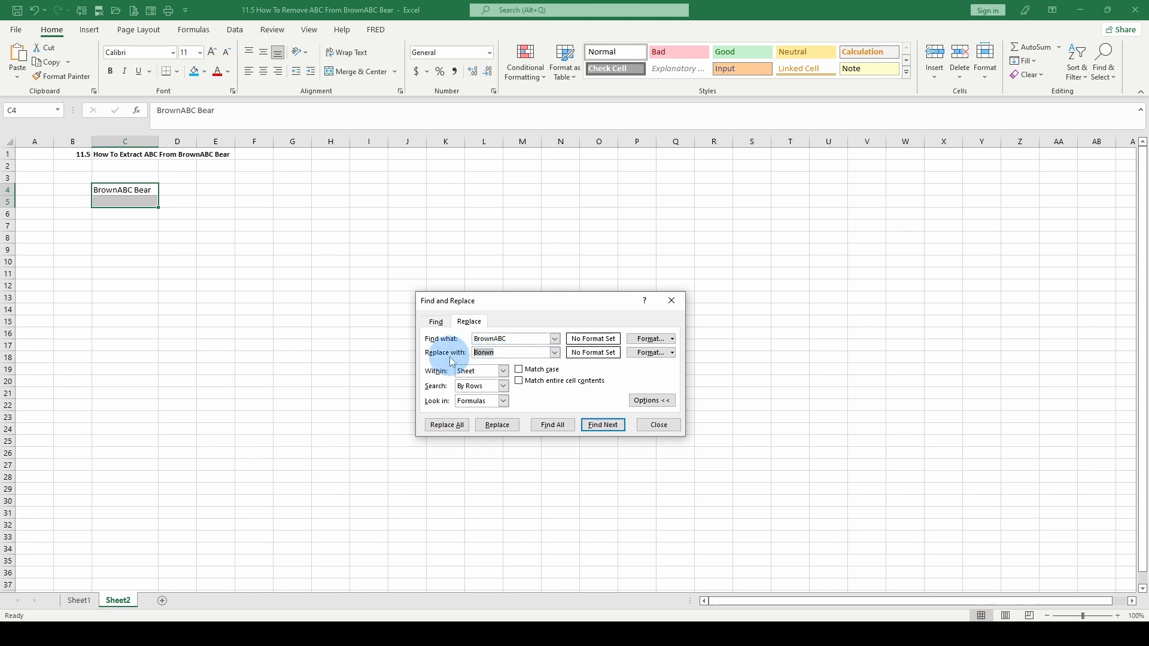
pyautogui.write('Brown')
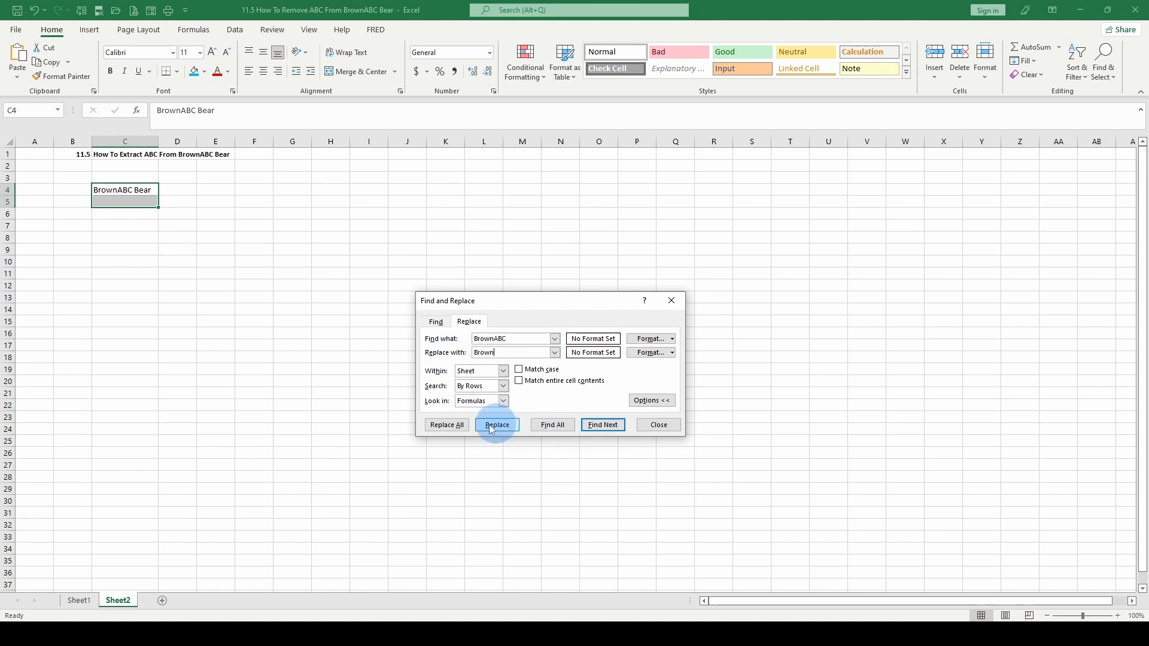
pyautogui.click(447, 426)
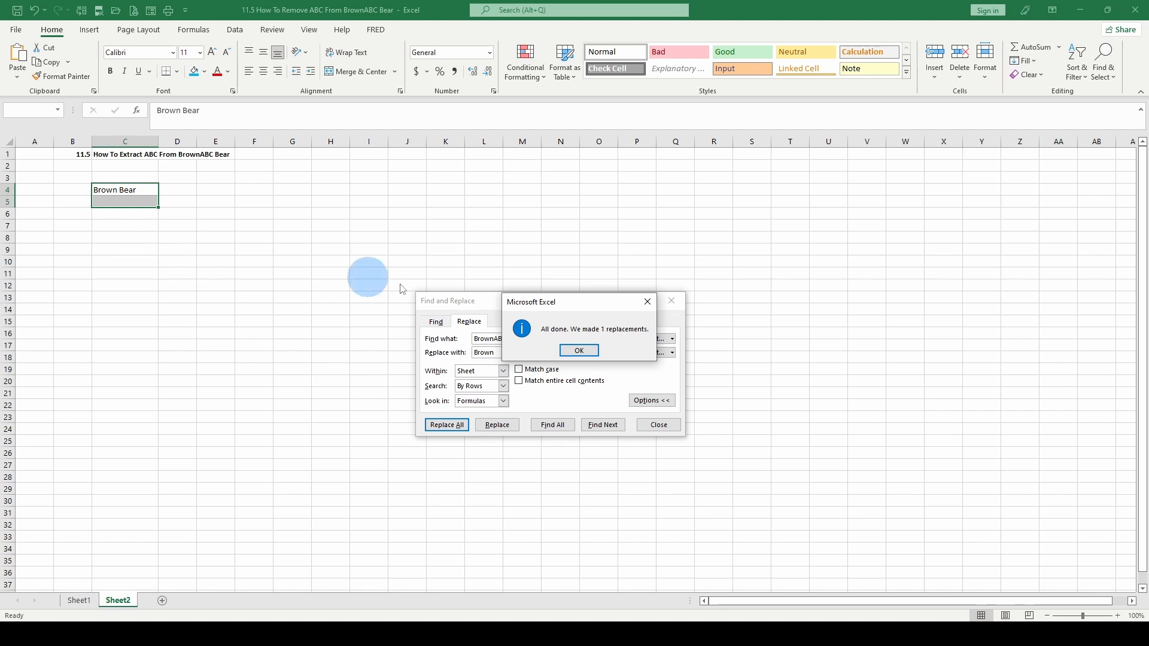
# Acknowledge the replacement message, then undo it with Ctrl+Z to restore C4's original text
pyautogui.click(580, 351)
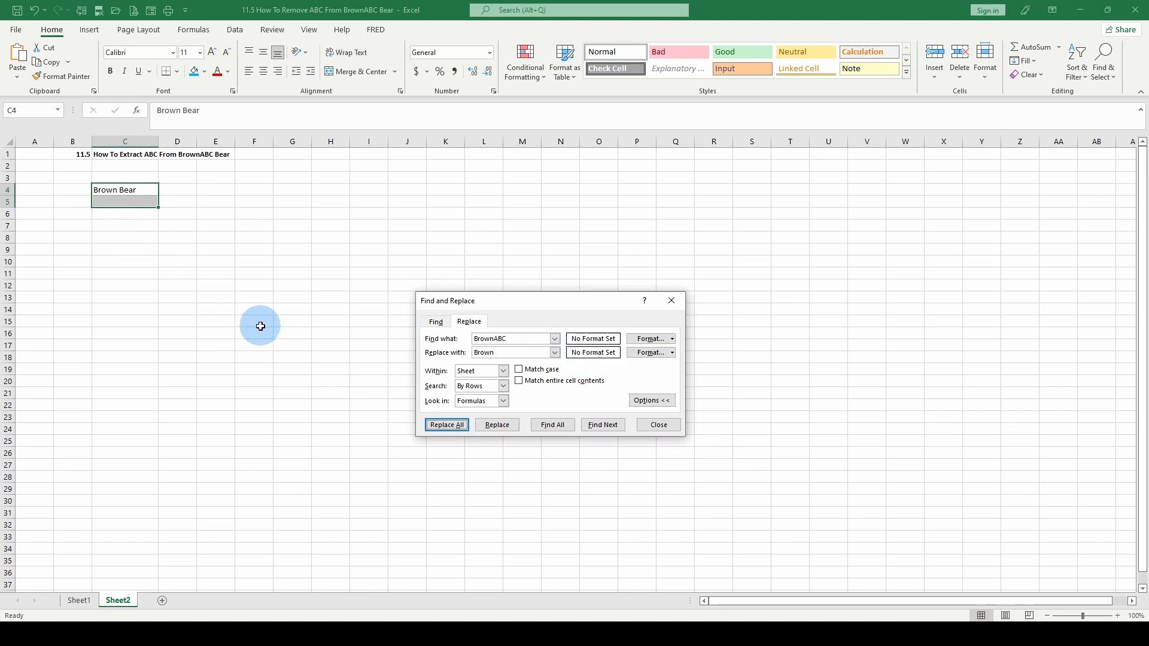
pyautogui.click(115, 194)
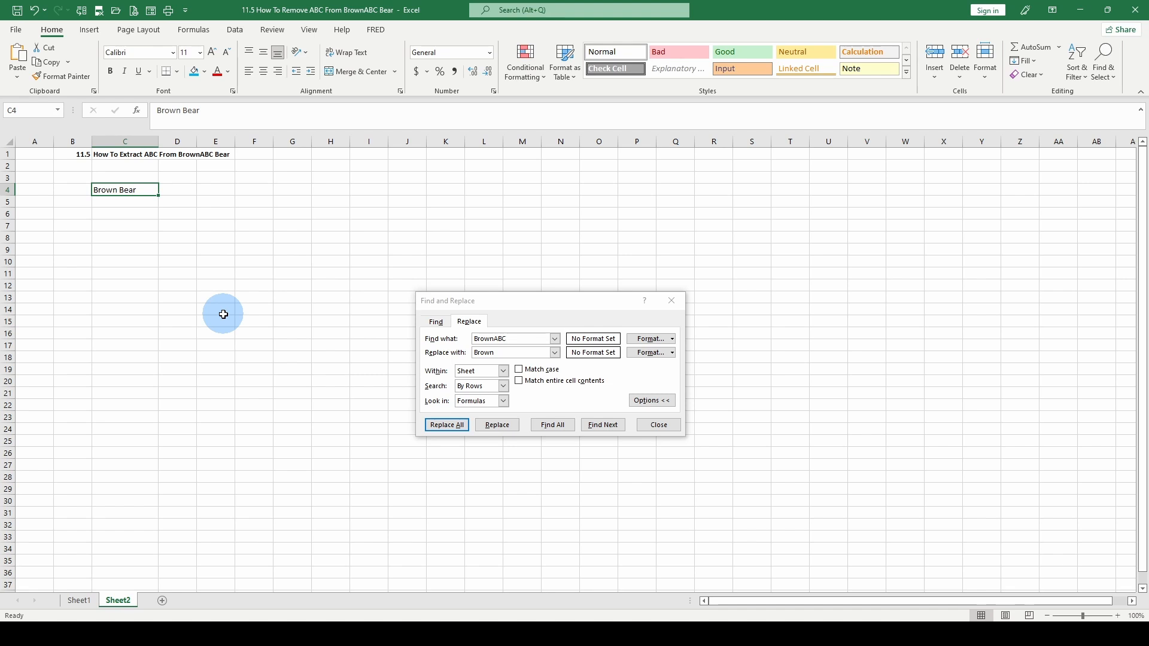
pyautogui.hotkey('ctrl', 'z')
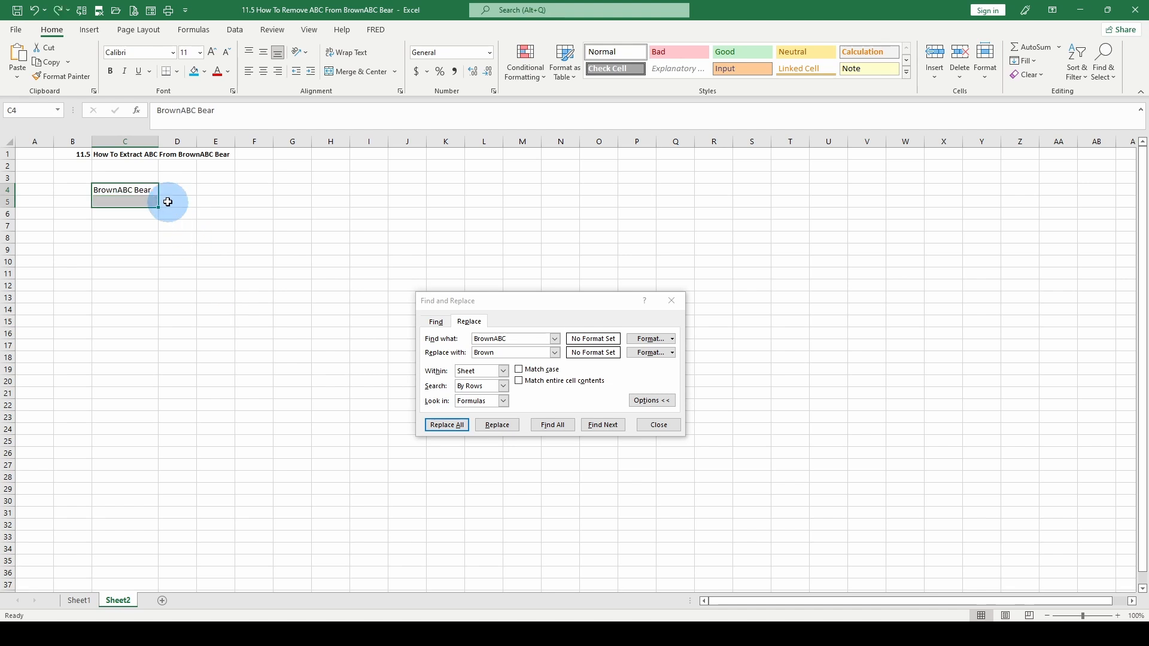
pyautogui.click(154, 190)
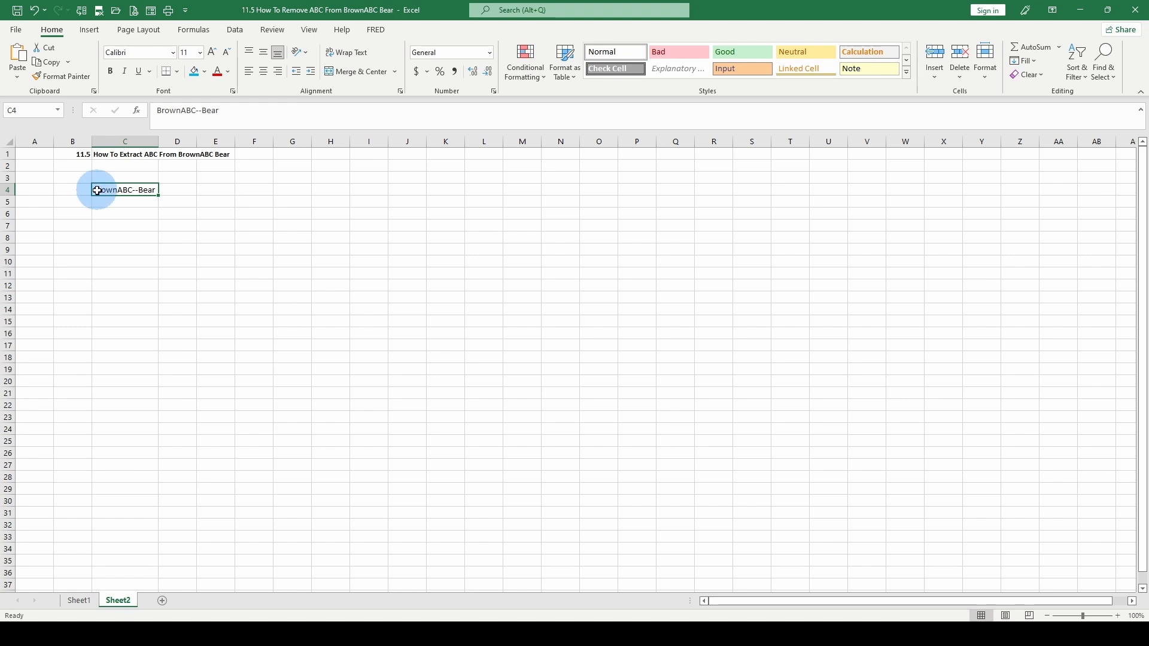
# Reopen Find and Replace from C4 and change Find what to BrownABC--
pyautogui.click(136, 237)
pyautogui.click(116, 188)
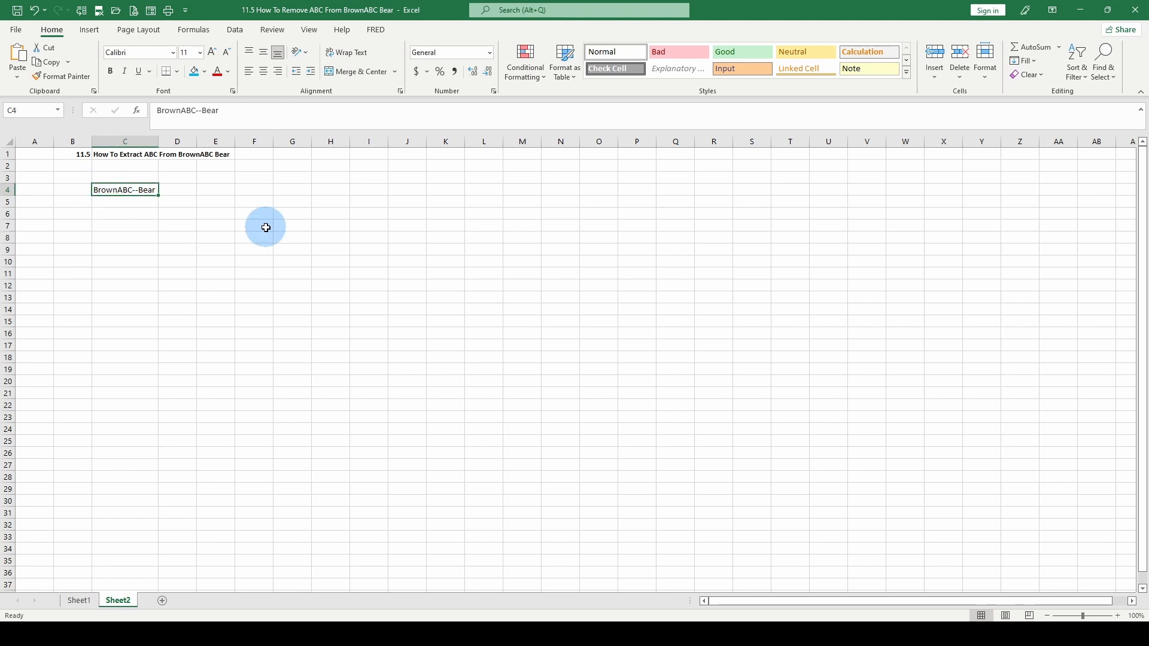
pyautogui.click(1103, 76)
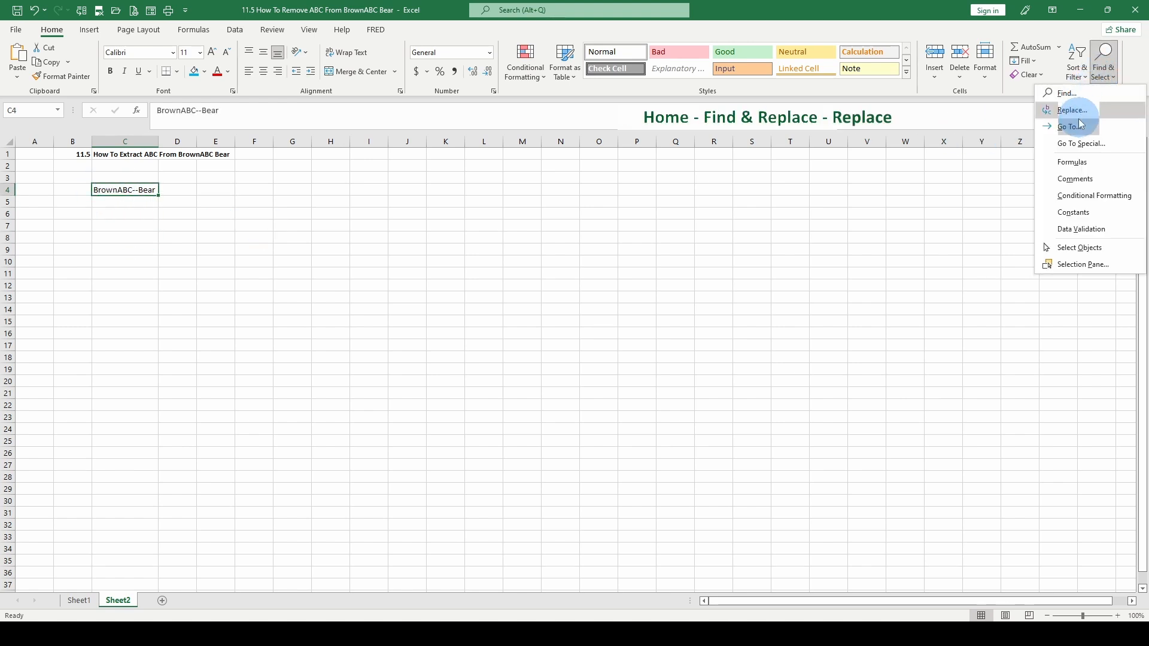
pyautogui.click(1073, 115)
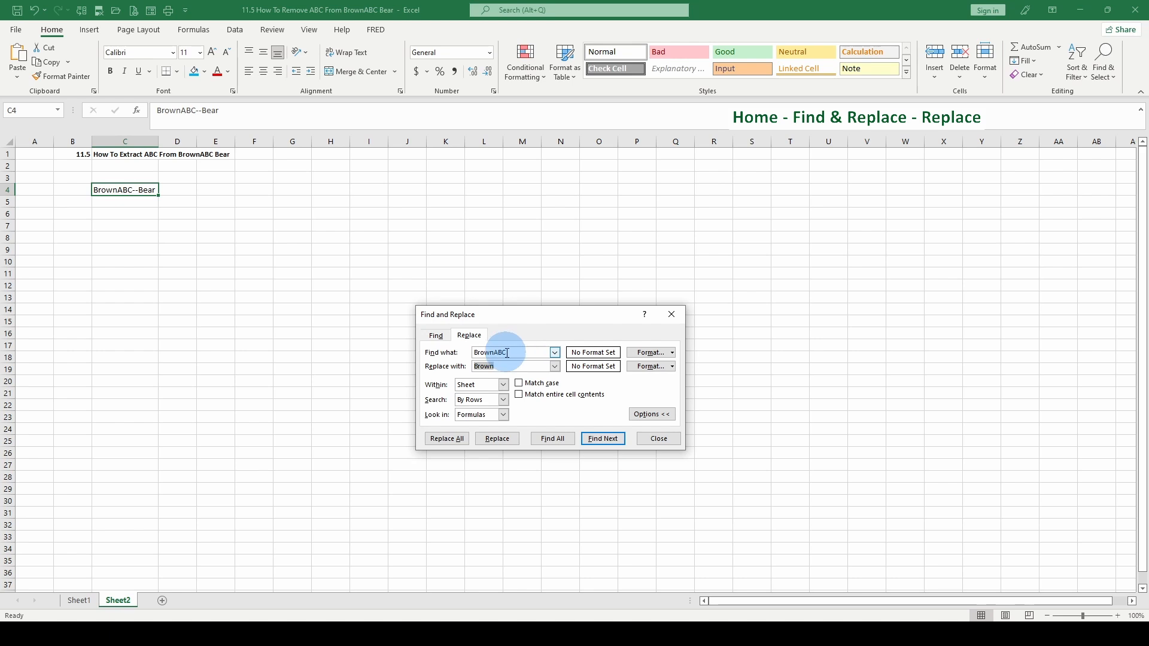
pyautogui.click(523, 352)
pyautogui.write('--')
# Replace BrownABC-- with Brown in C4:C5, then undo the change
pyautogui.moveTo(125, 190); pyautogui.dragTo(128, 203)
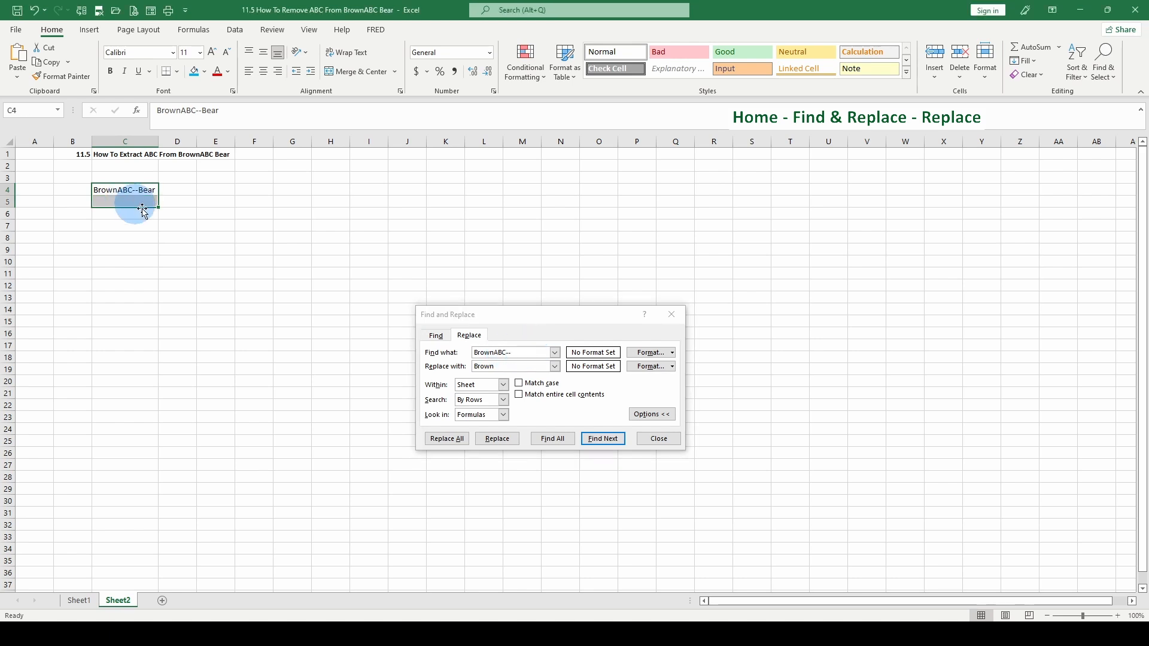
pyautogui.click(448, 438)
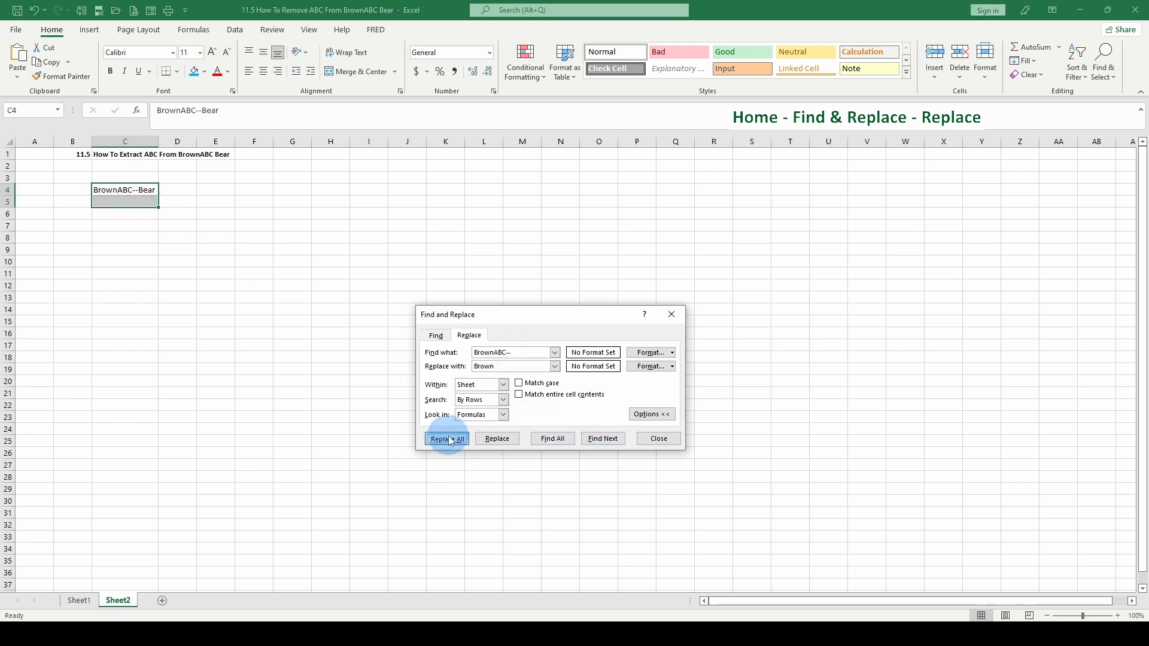
pyautogui.press('Return')
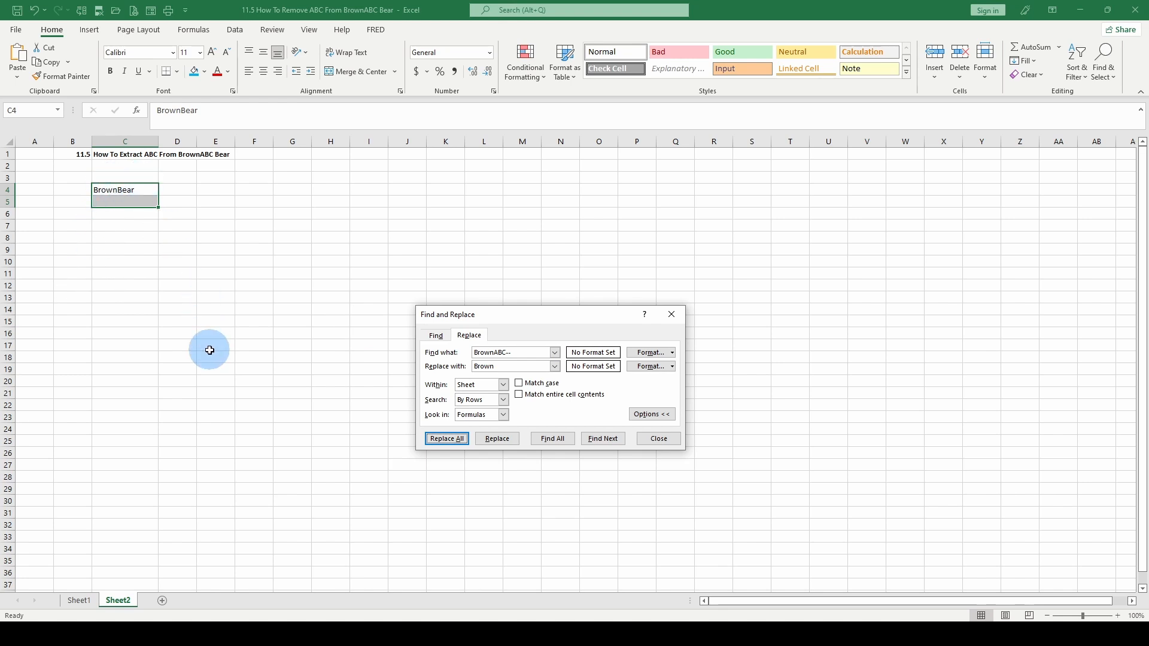
pyautogui.hotkey('ctrl', 'z')
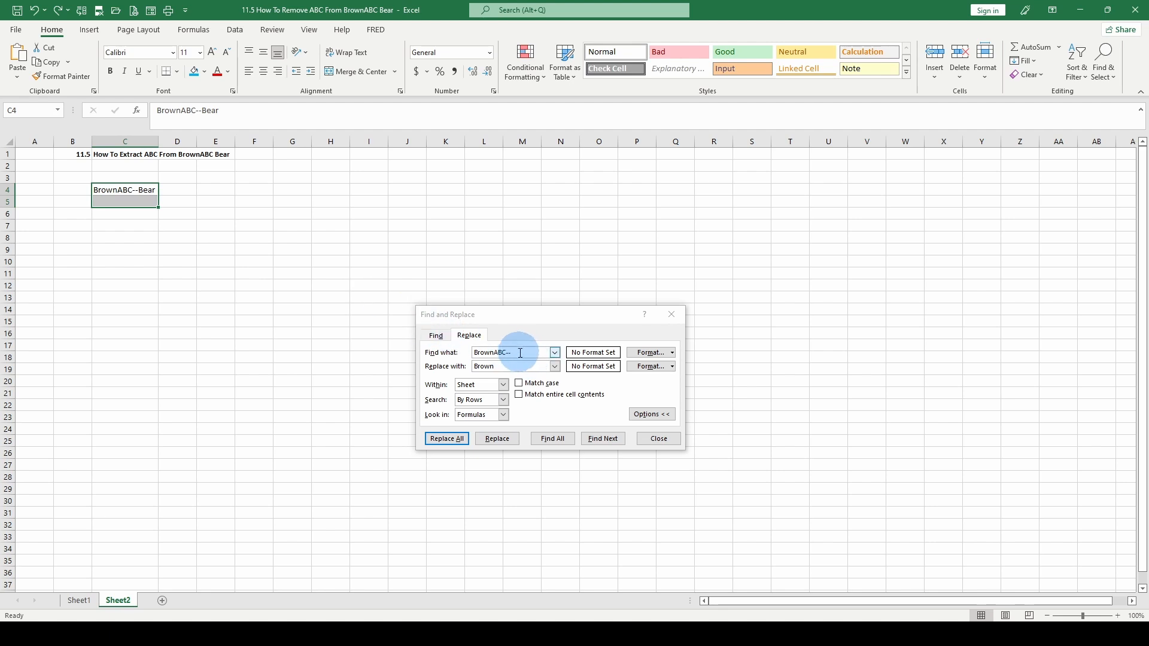
# Set Replace with to 'Brown ', replace all, close the dialog, and undo again
pyautogui.click(521, 353)
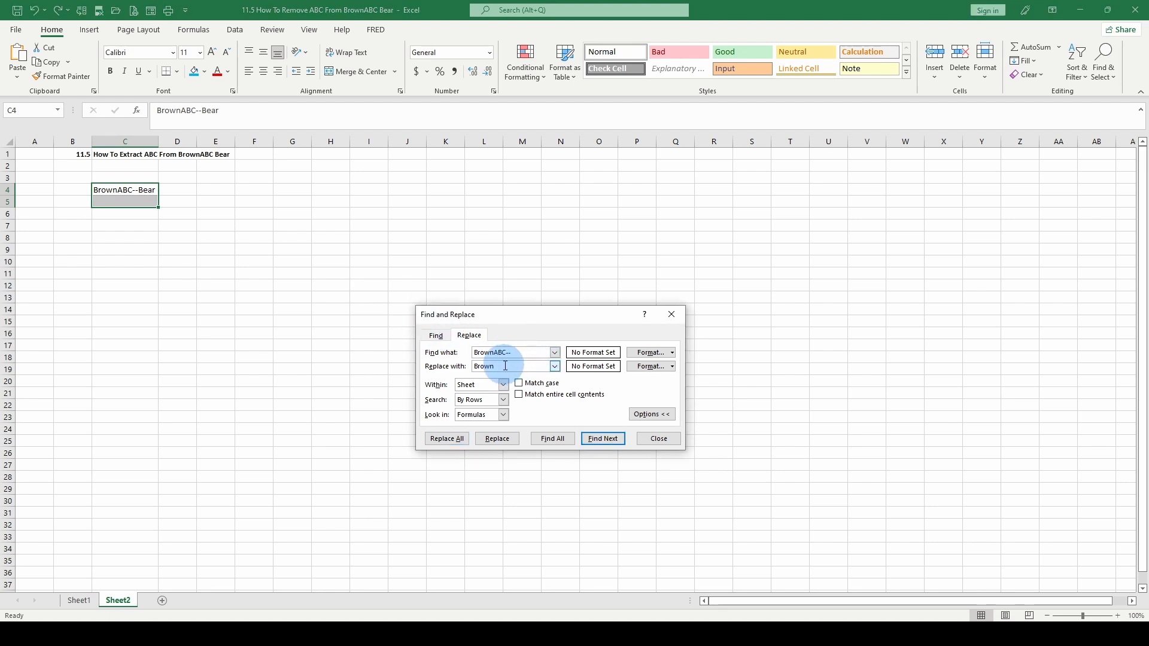
pyautogui.click(447, 438)
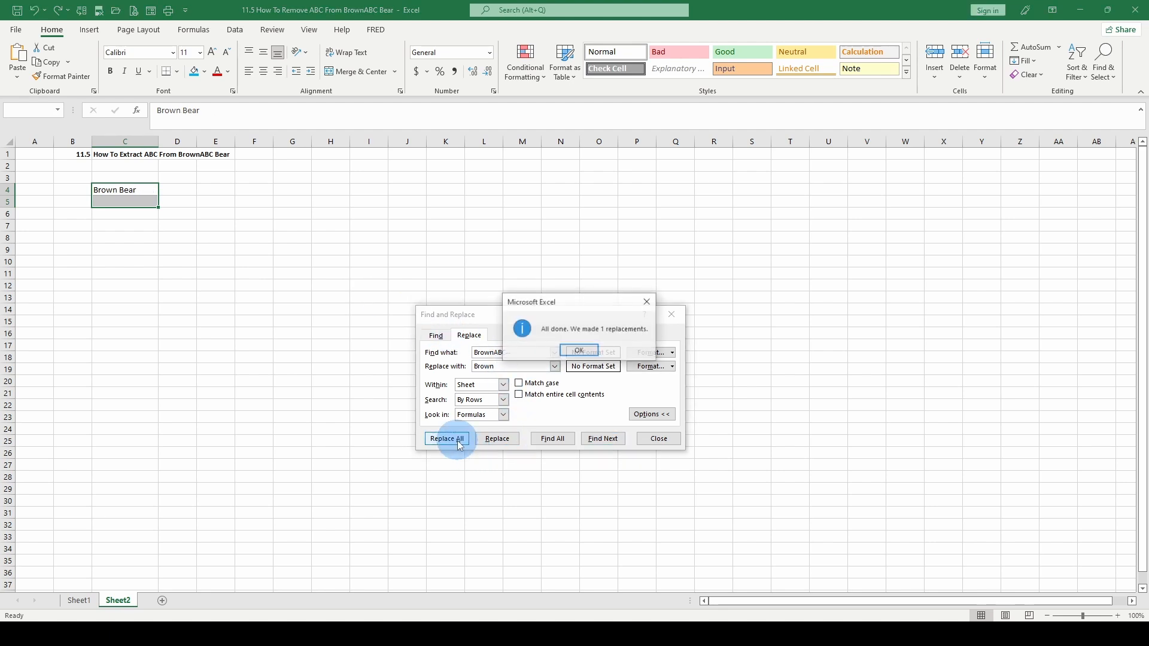
pyautogui.click(571, 350)
pyautogui.click(113, 202)
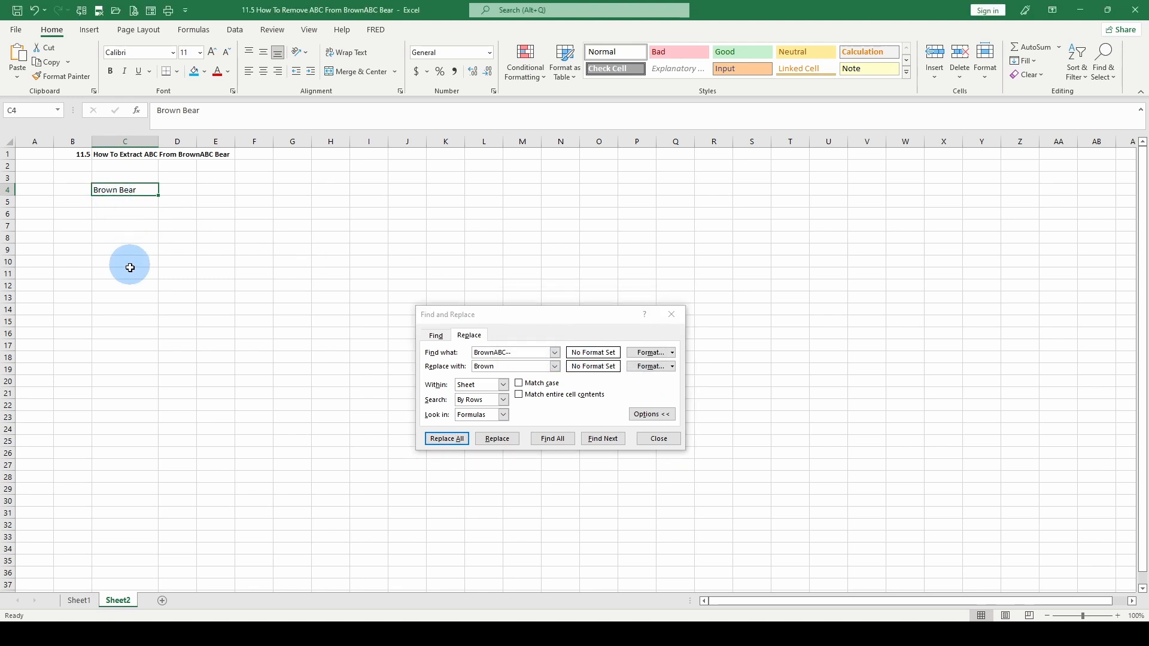
pyautogui.click(659, 438)
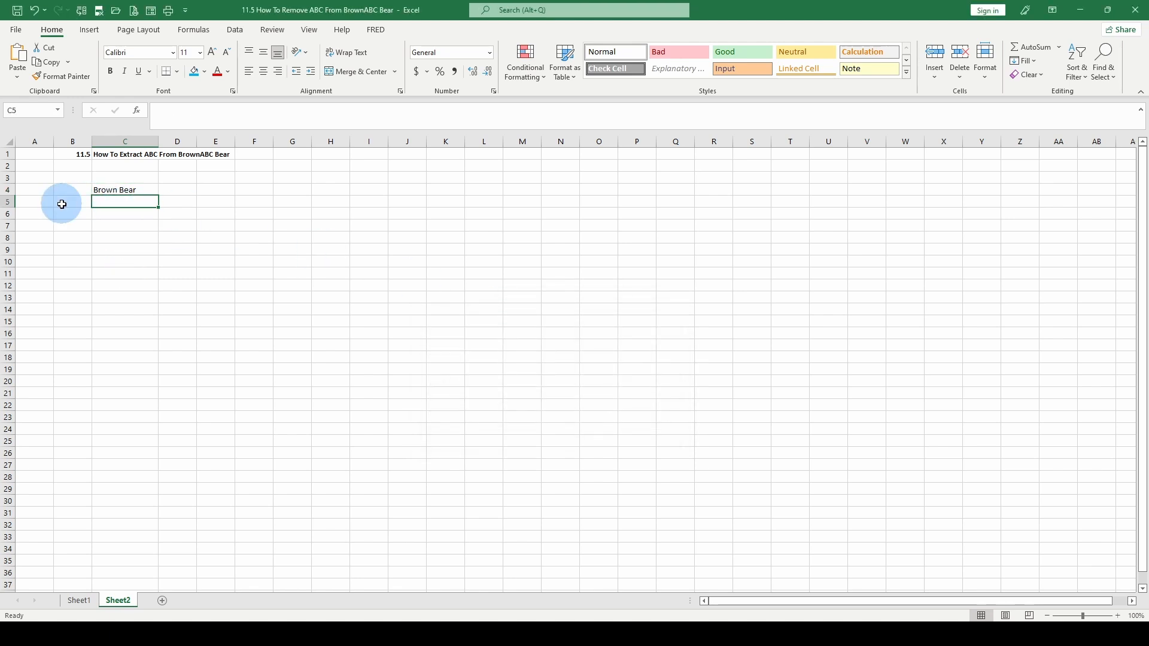
pyautogui.hotkey('ctrl', 'z')
# Select D4 and insert the SUBSTITUTE function from the Formulas Text list
pyautogui.click(177, 226)
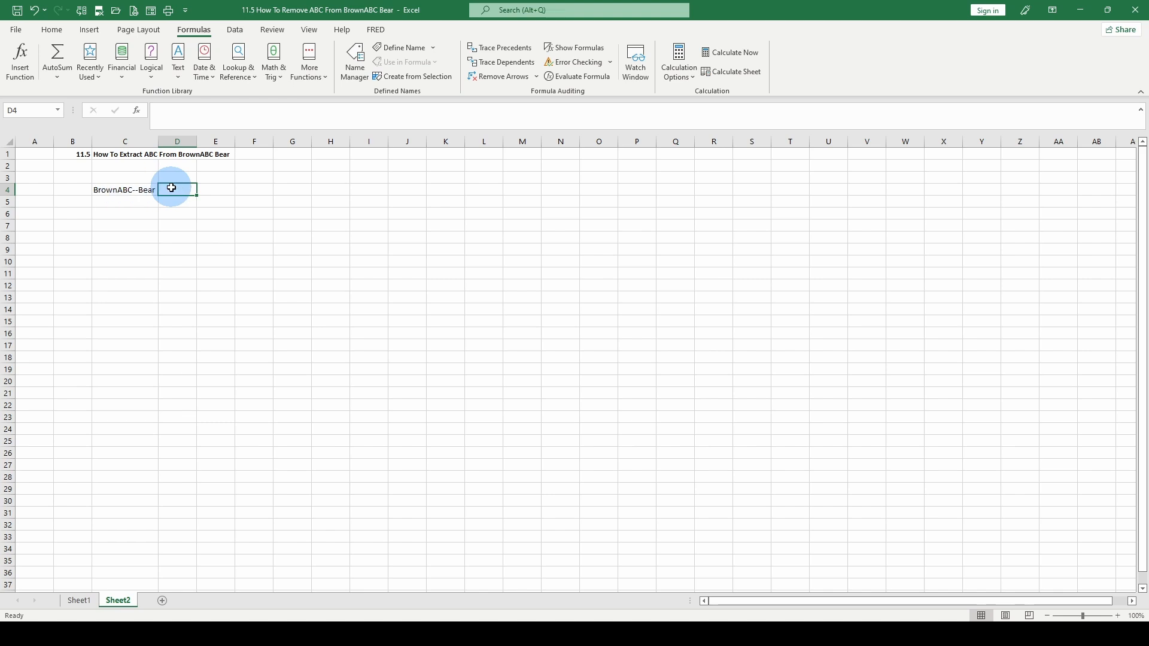
pyautogui.click(178, 66)
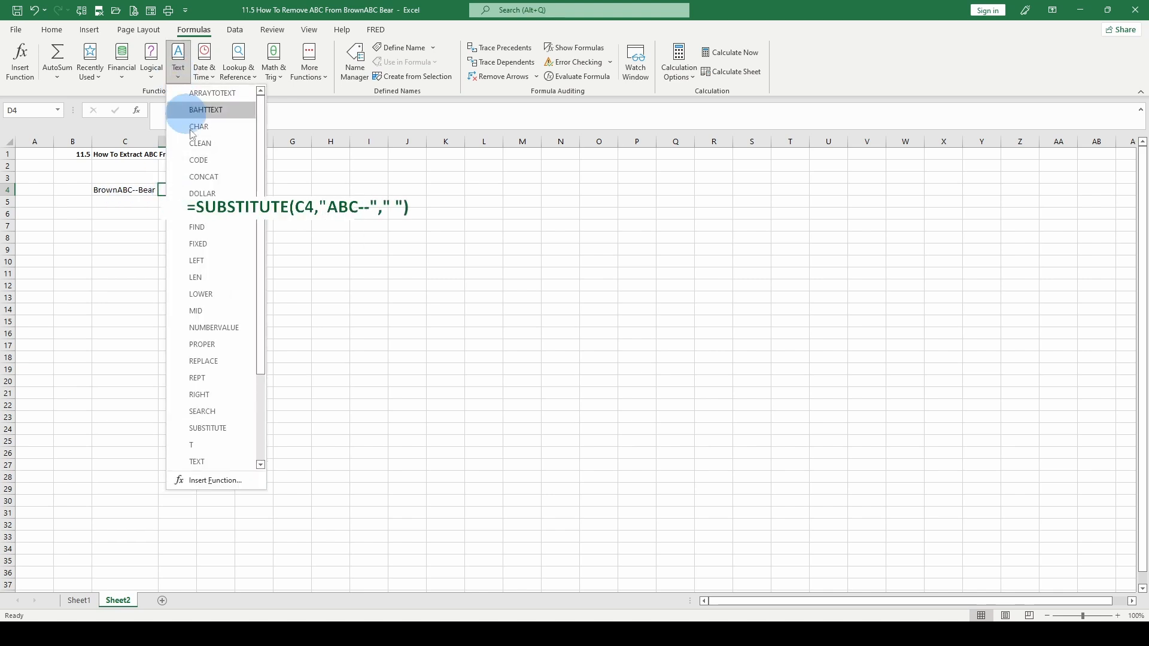
pyautogui.click(210, 429)
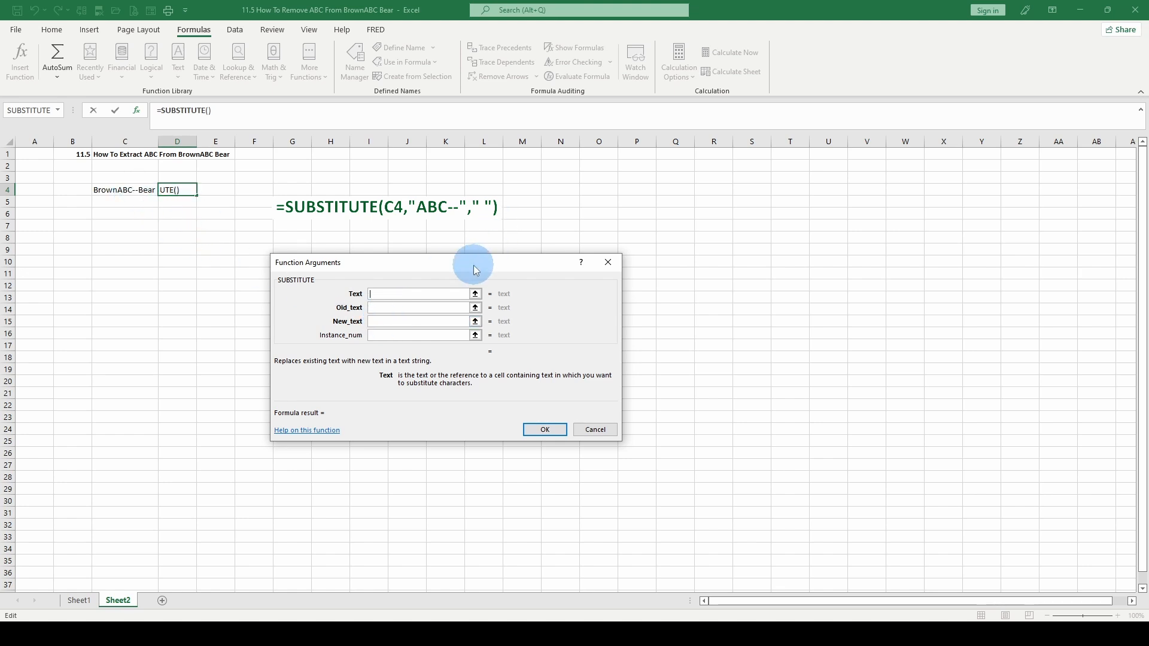
# Fill SUBSTITUTE with Text C4, Old_text "ABC--", New_text " " and confirm
pyautogui.click(129, 187)
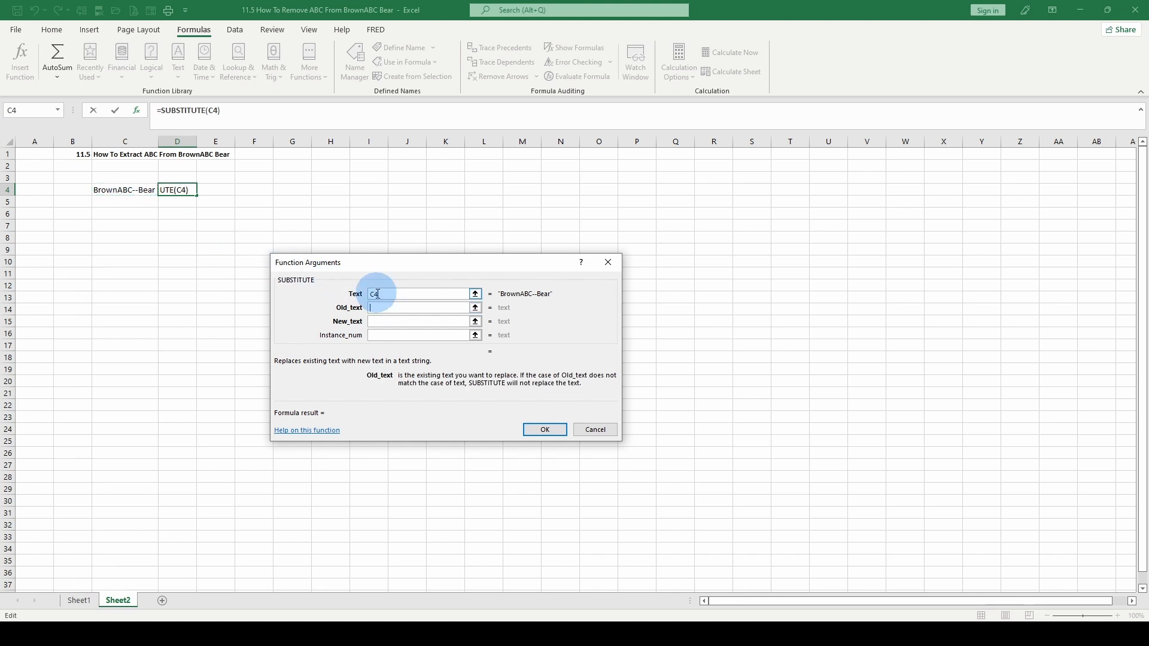
pyautogui.write('ABV')
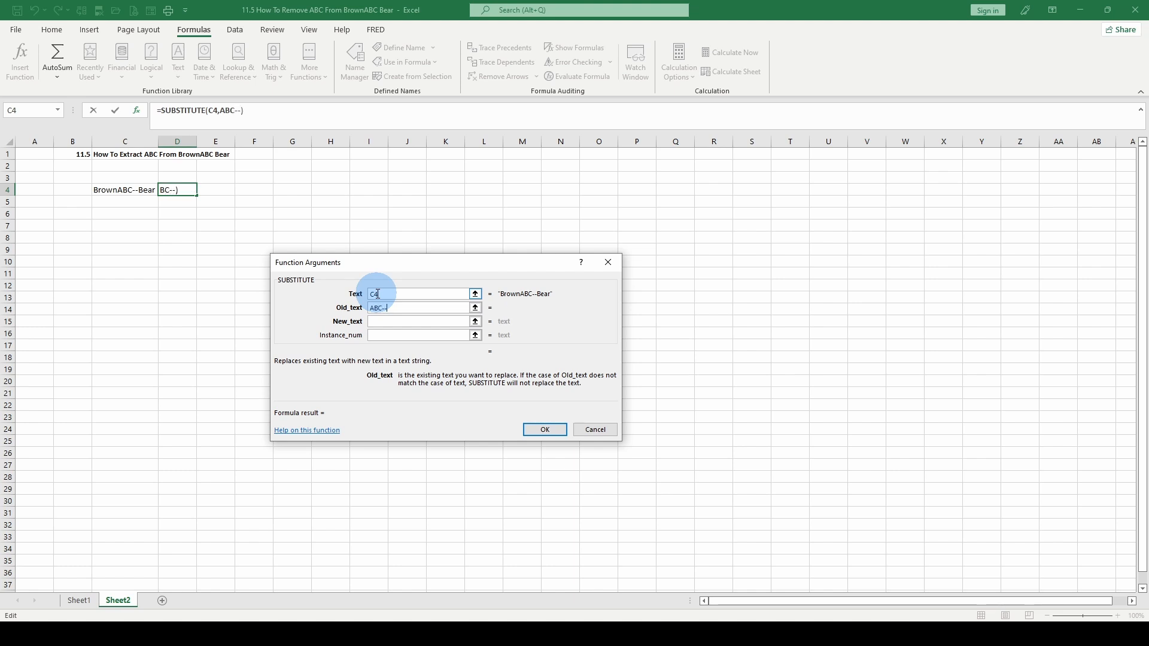
pyautogui.click(393, 321)
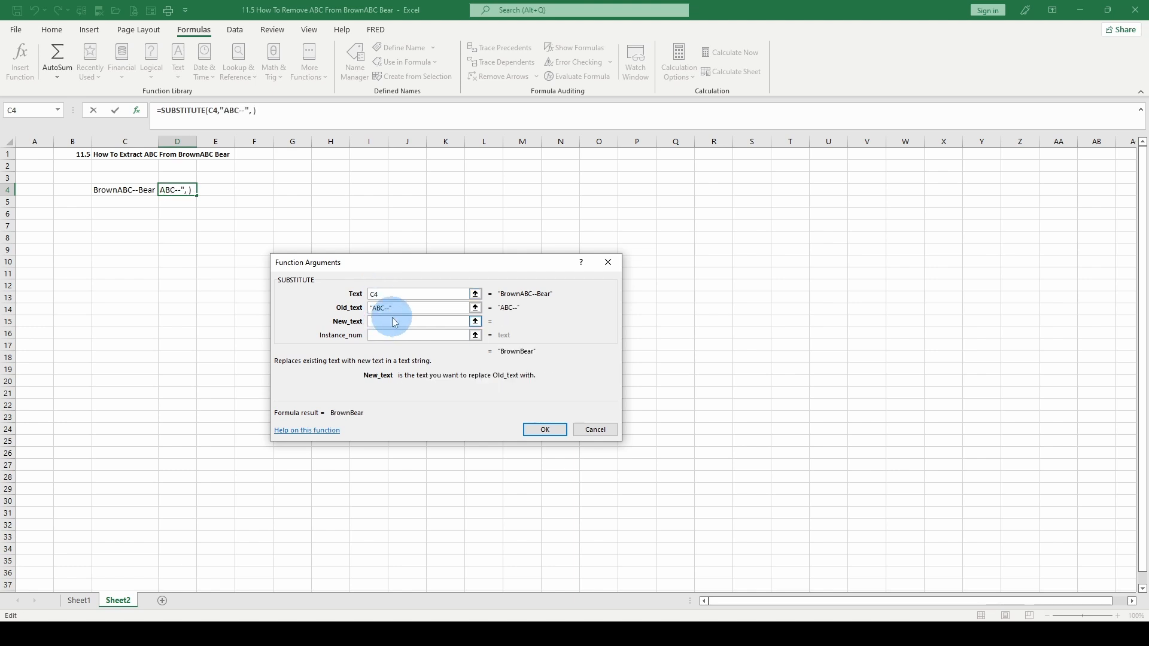
pyautogui.click(426, 326)
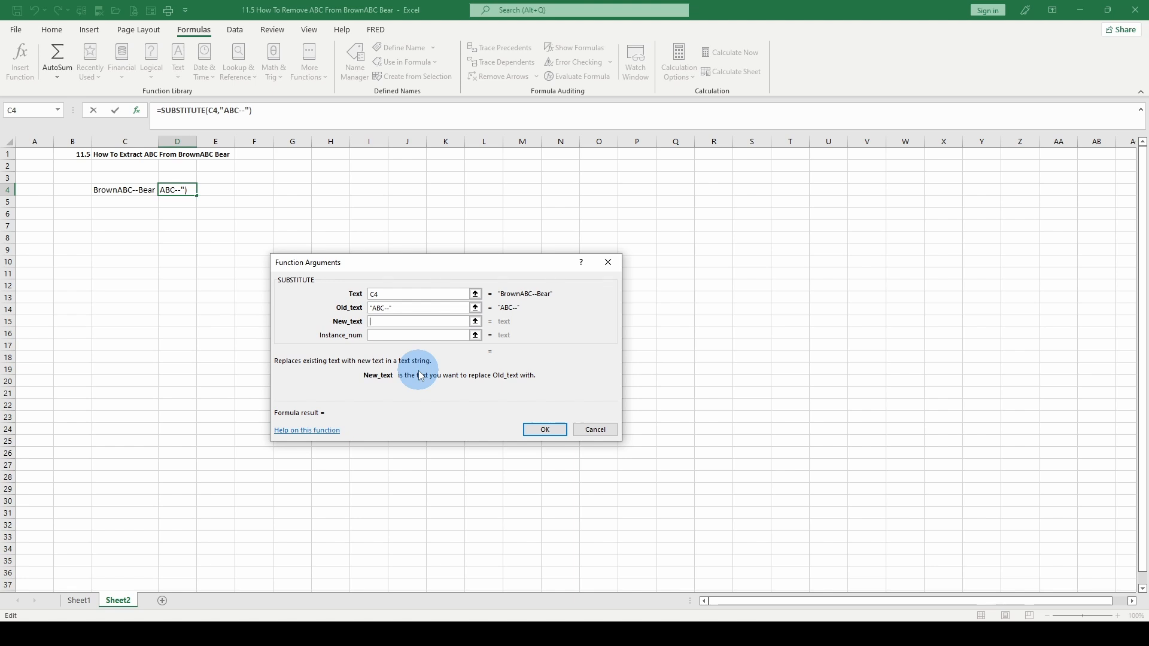
pyautogui.write('" "')
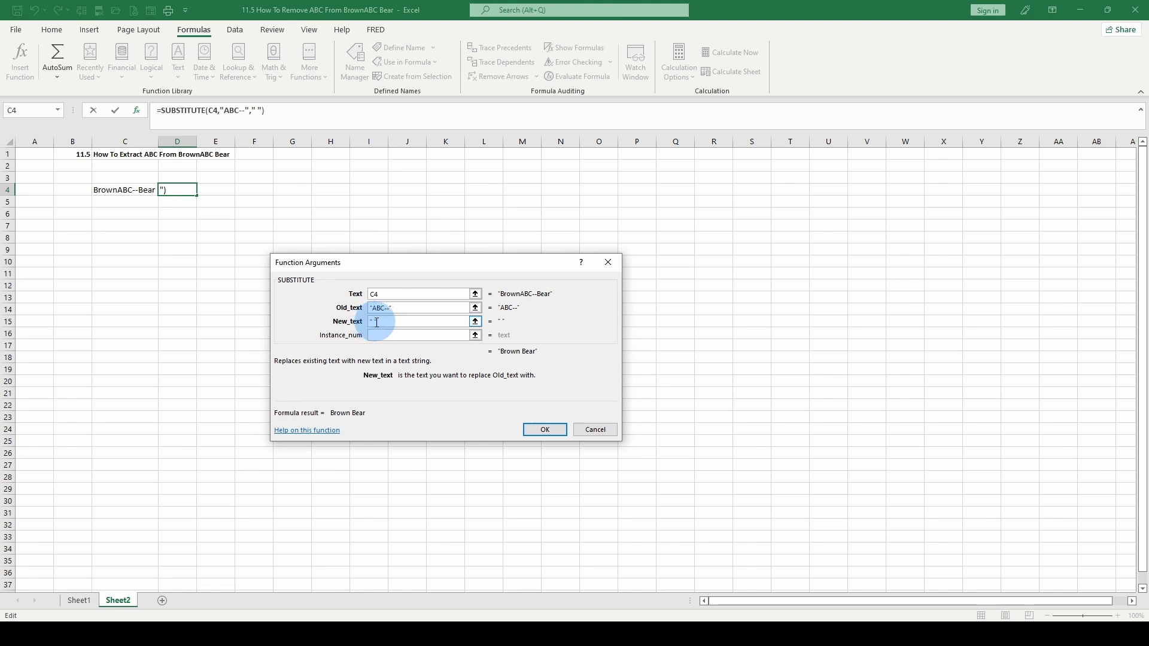
pyautogui.click(545, 430)
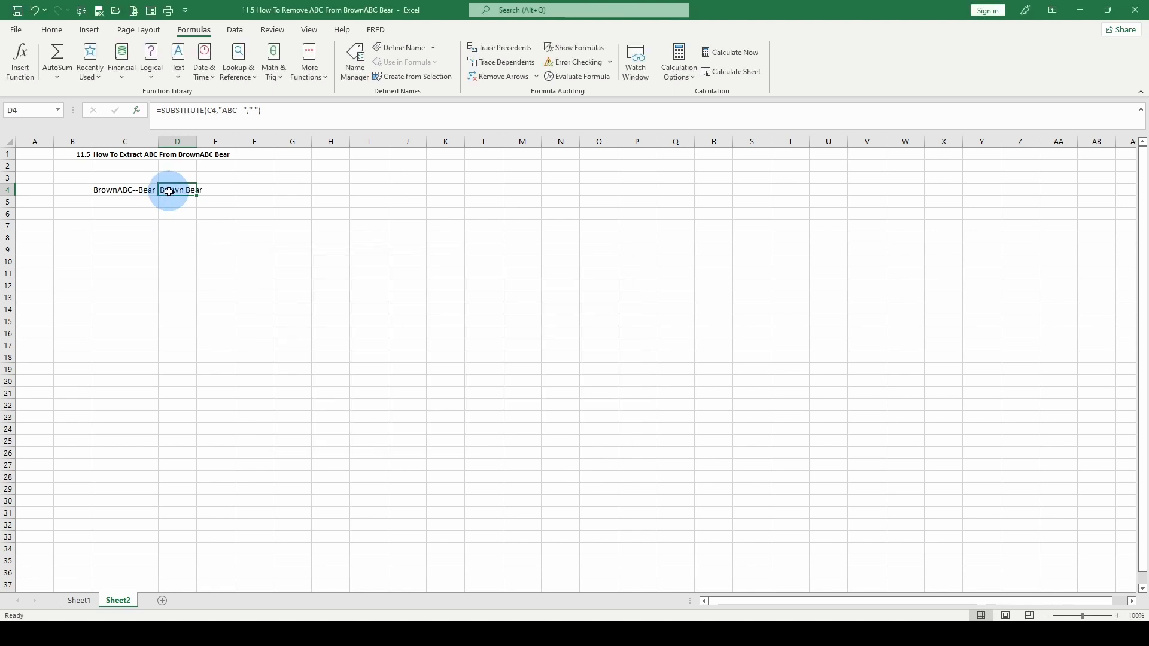
# Autofit column D, enter =FORMULATEXT(D4) in E4, and widen column E to fit
pyautogui.doubleClick(197, 141)
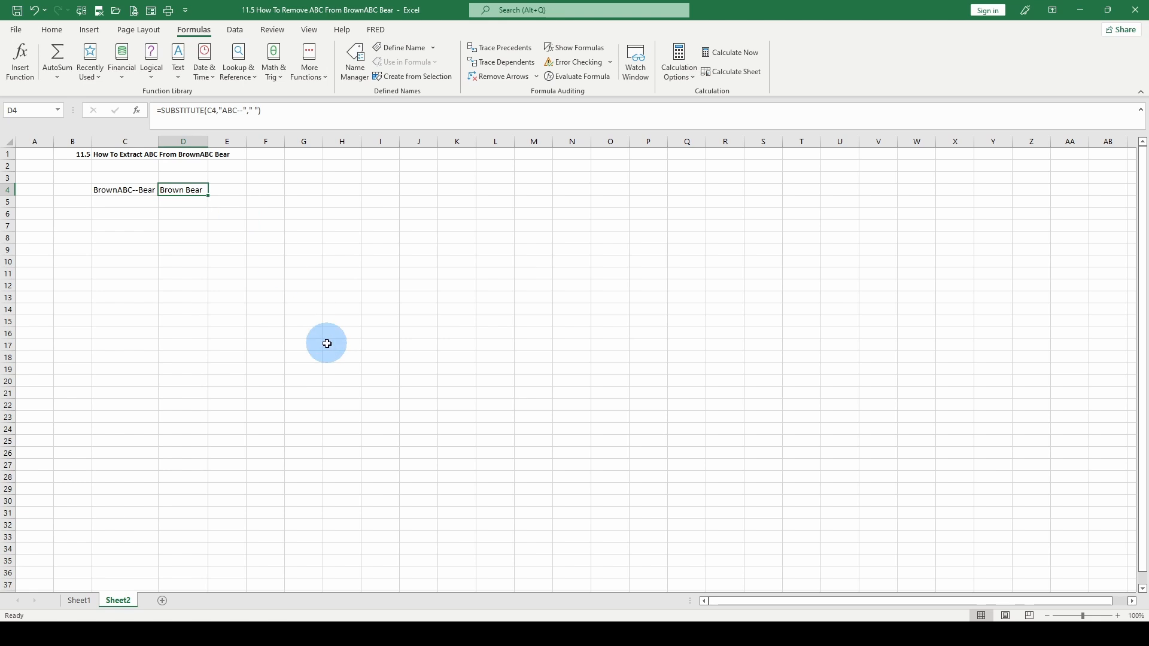
pyautogui.click(228, 190)
pyautogui.write('=for')
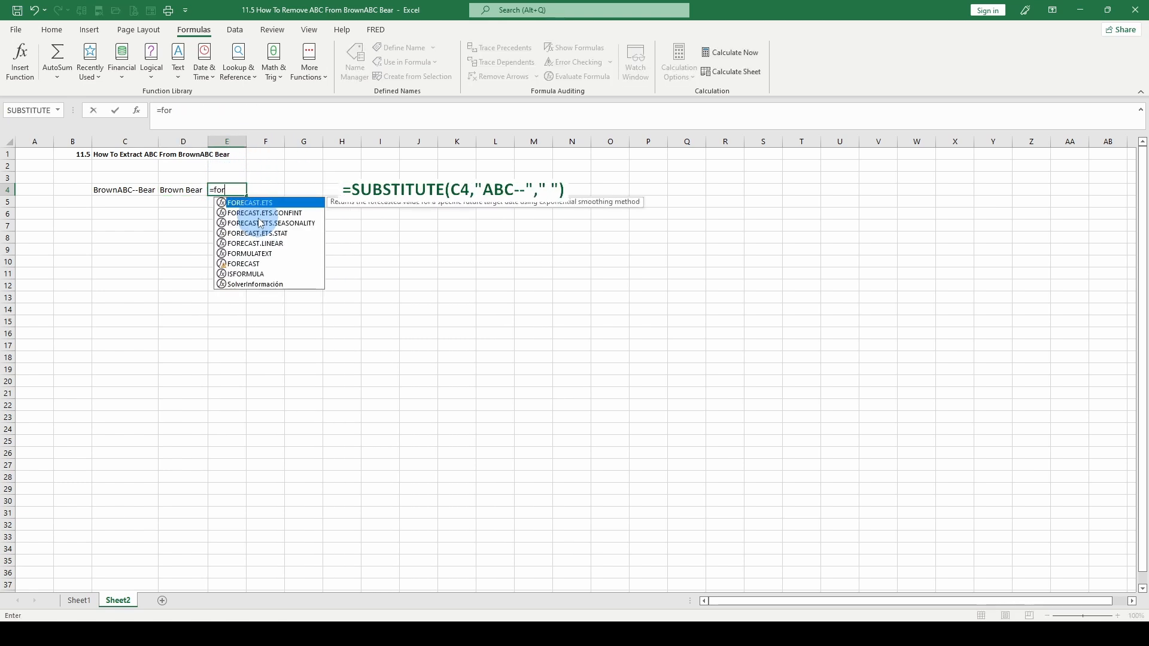
pyautogui.doubleClick(249, 253)
pyautogui.click(178, 190)
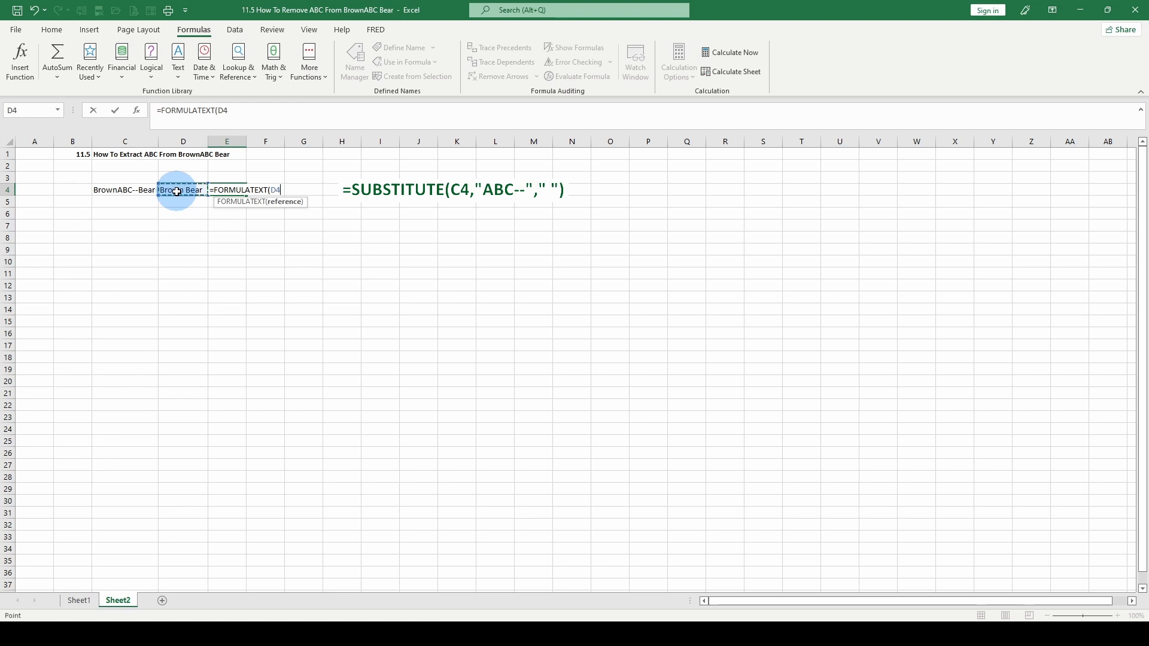
pyautogui.press('Return')
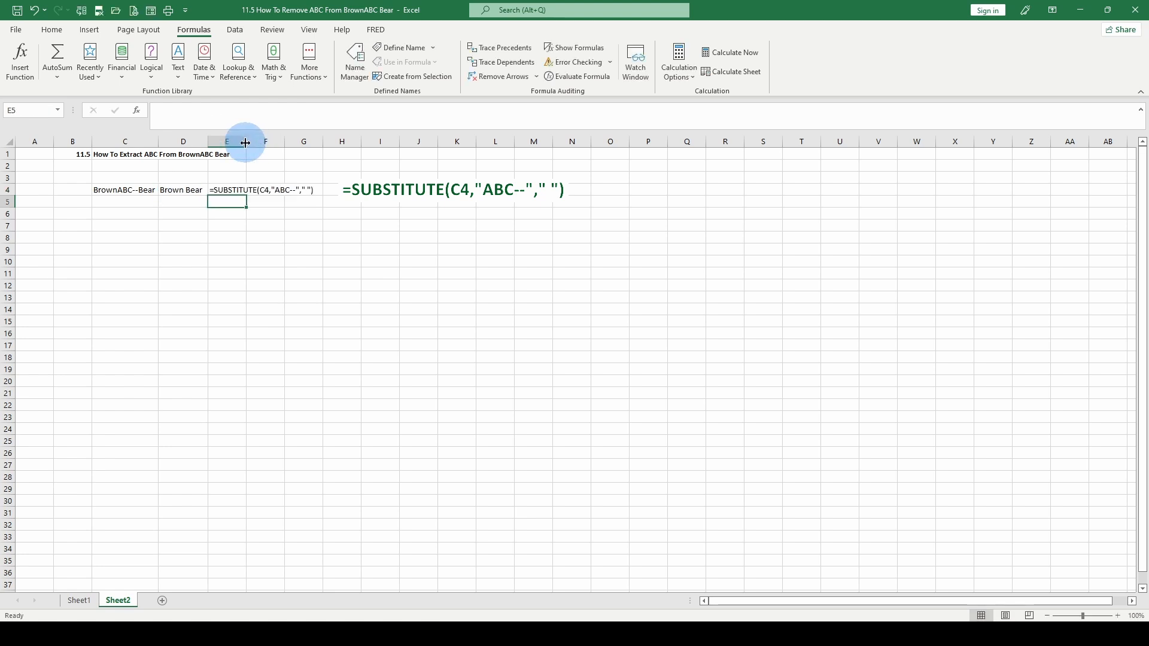
pyautogui.moveTo(246, 141); pyautogui.dragTo(317, 151)
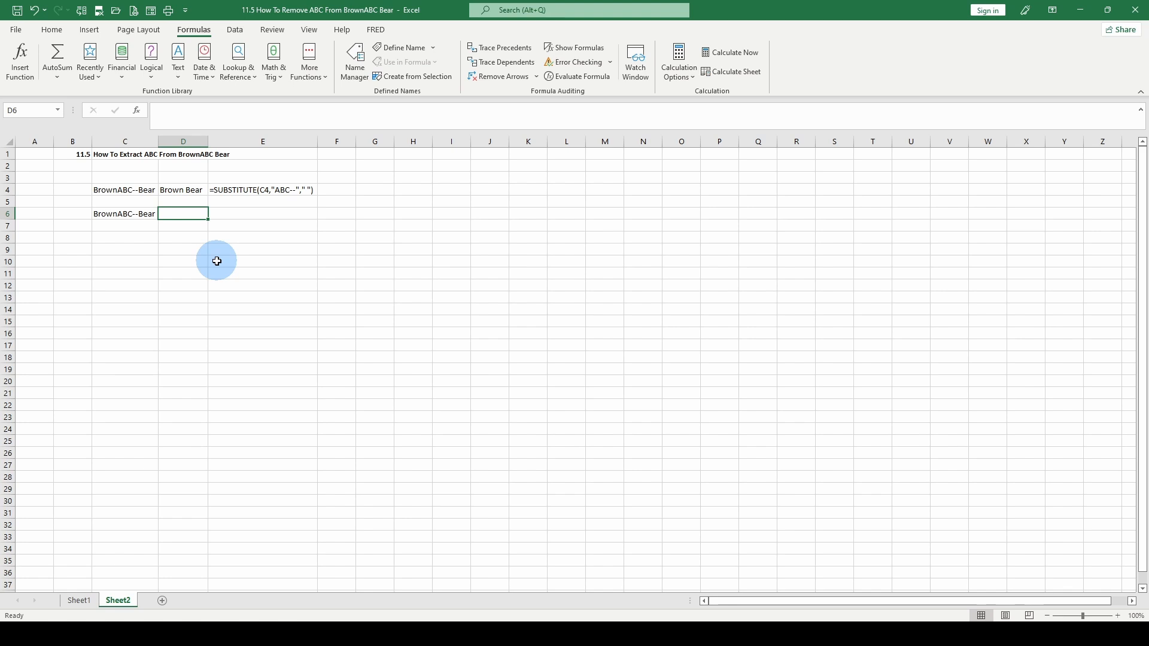
# Delete one hyphen in C6 so it reads BrownABC-Bear
pyautogui.click(126, 213)
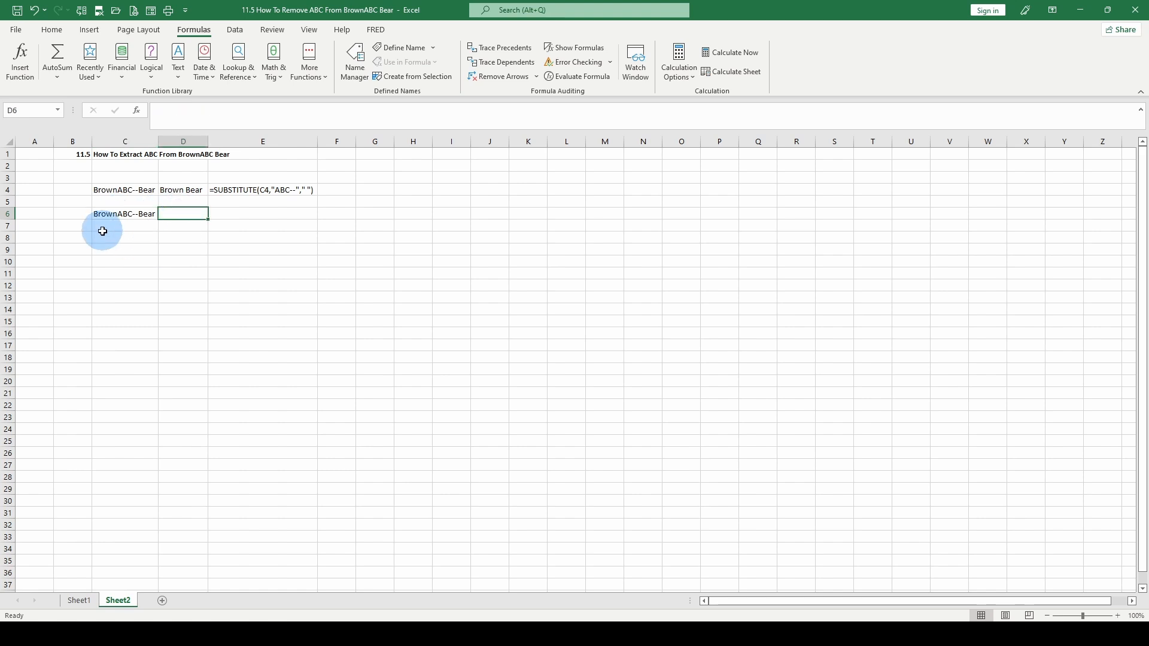
pyautogui.click(143, 215)
pyautogui.click(198, 110)
pyautogui.press('BackSpace')
pyautogui.press('Return')
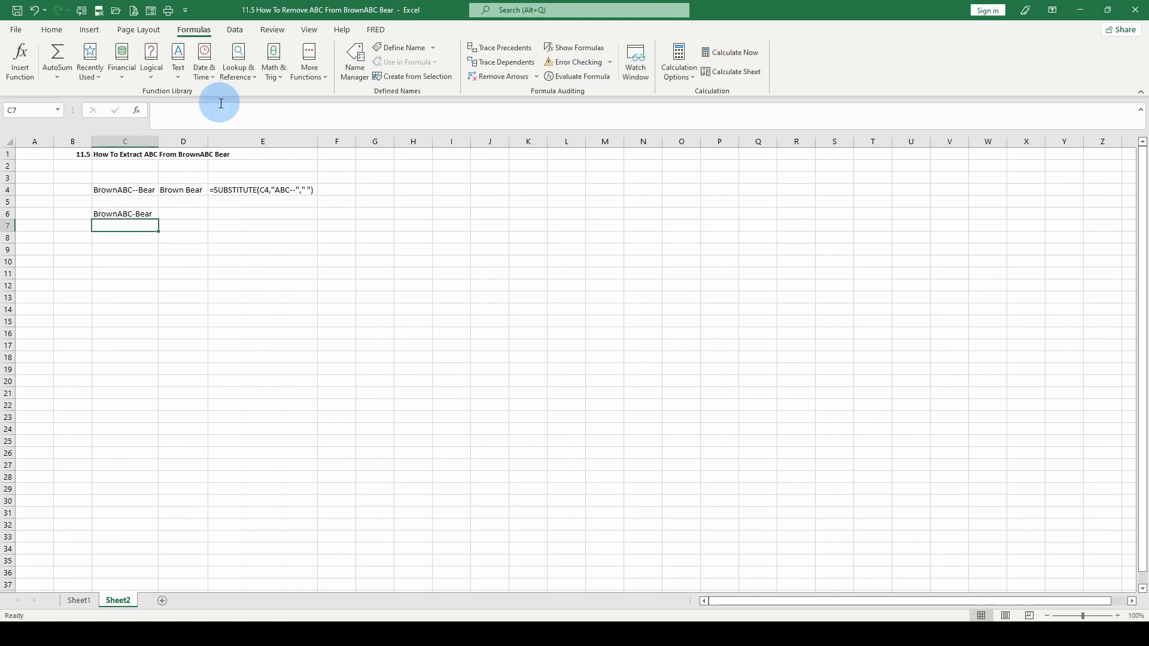
# Select D6 and insert the FIND function from the Text functions list
pyautogui.click(192, 214)
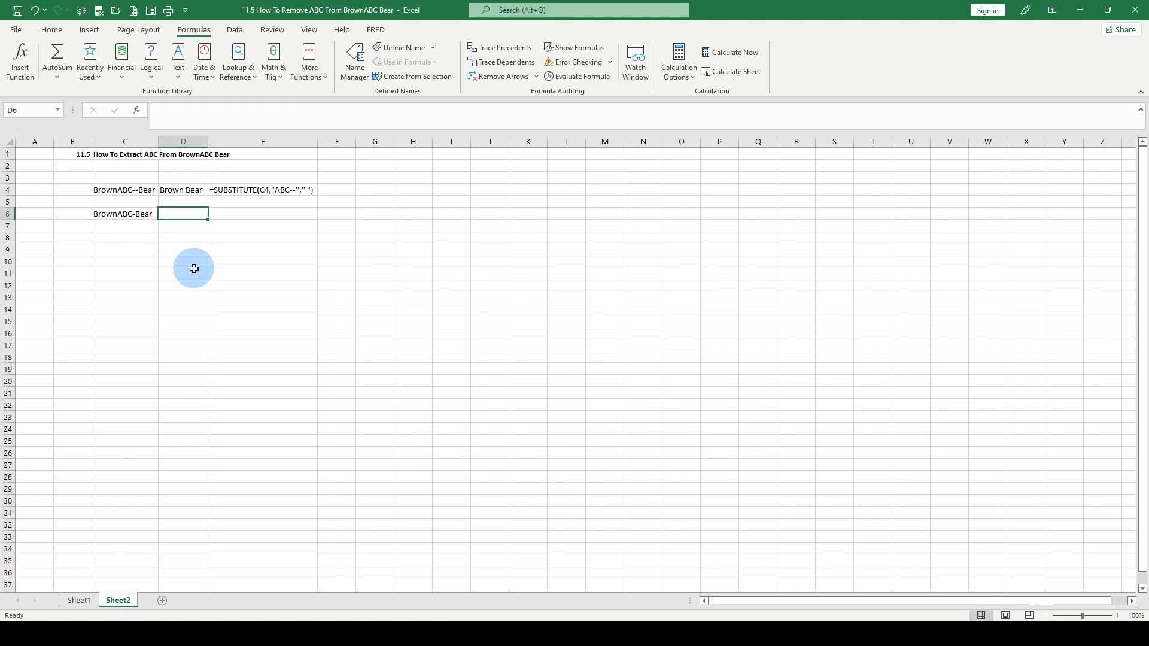
pyautogui.click(178, 79)
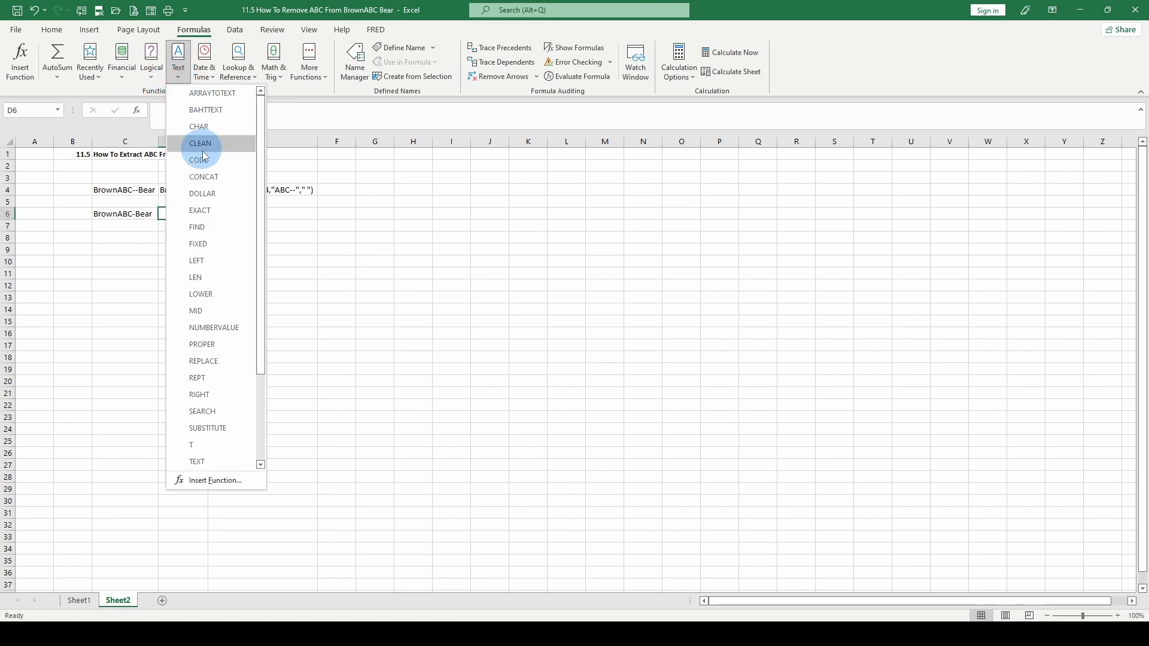
pyautogui.click(211, 229)
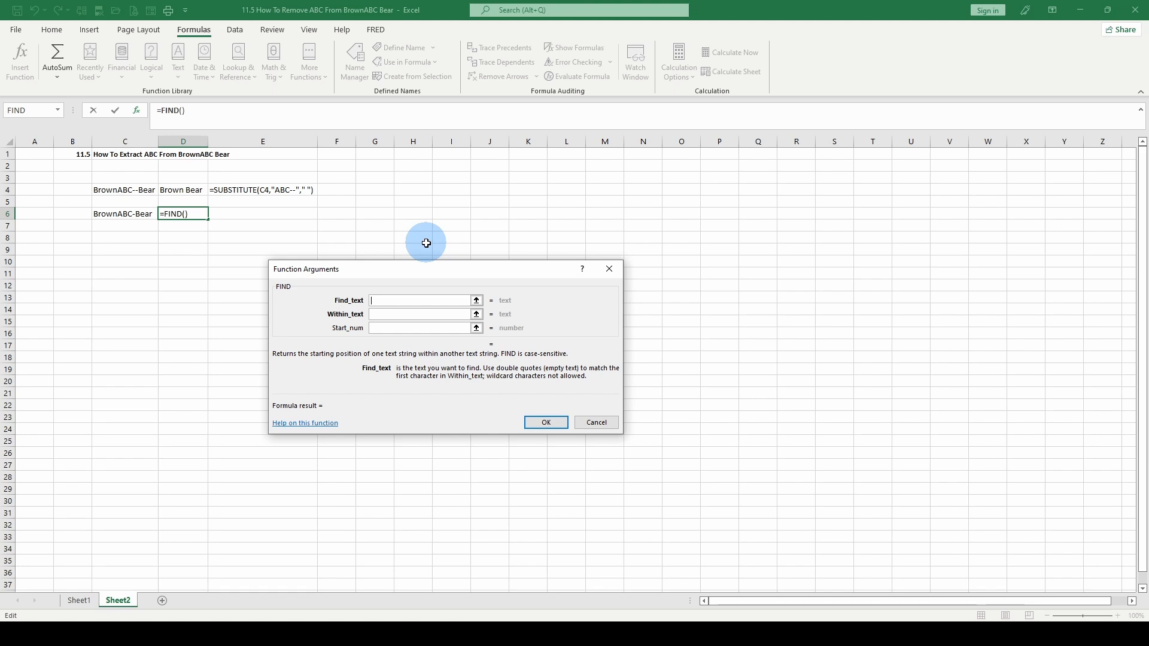
# Set FIND to look for "-" within C6 and confirm the formula
pyautogui.write('"-')
pyautogui.click(379, 315)
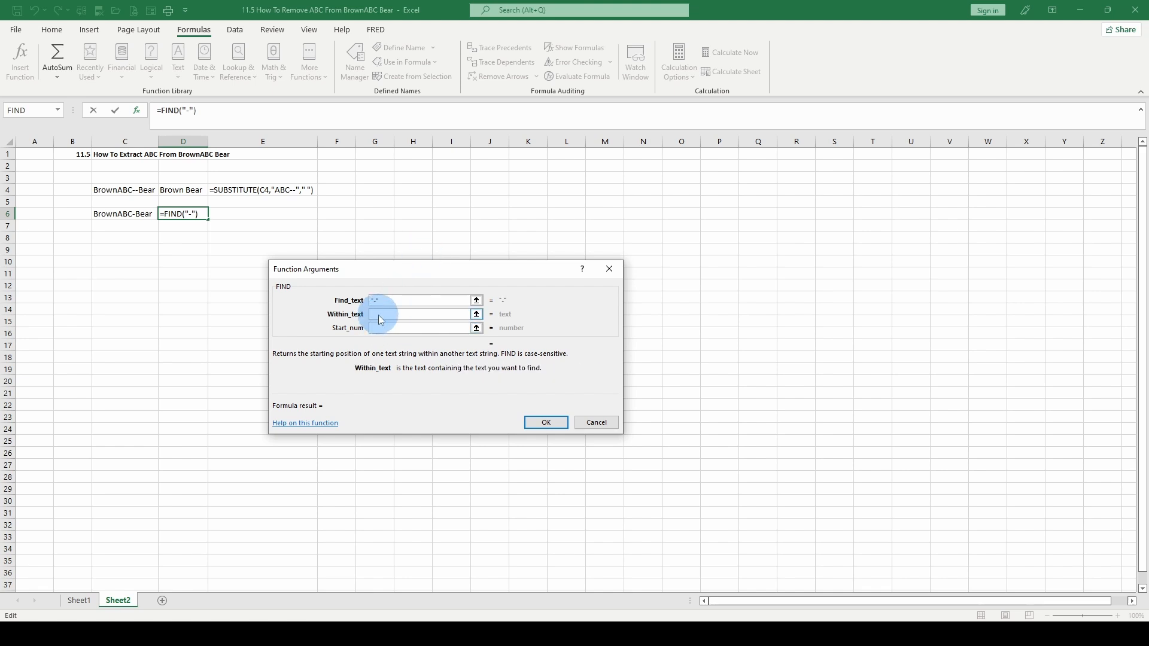
pyautogui.click(122, 213)
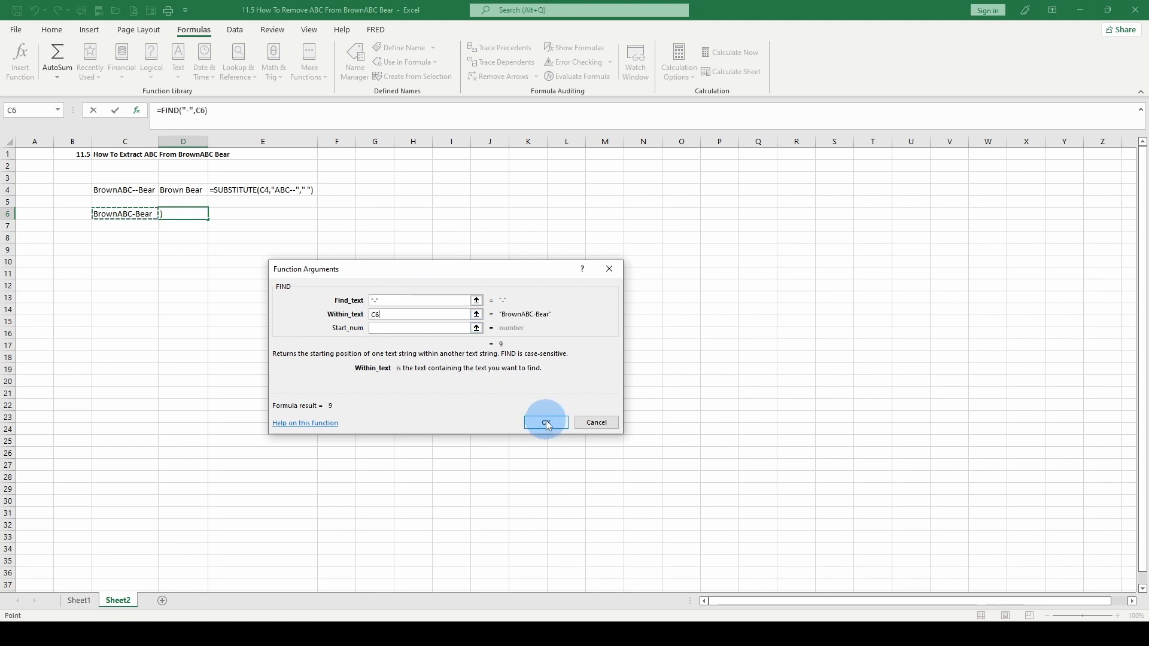
pyautogui.click(545, 421)
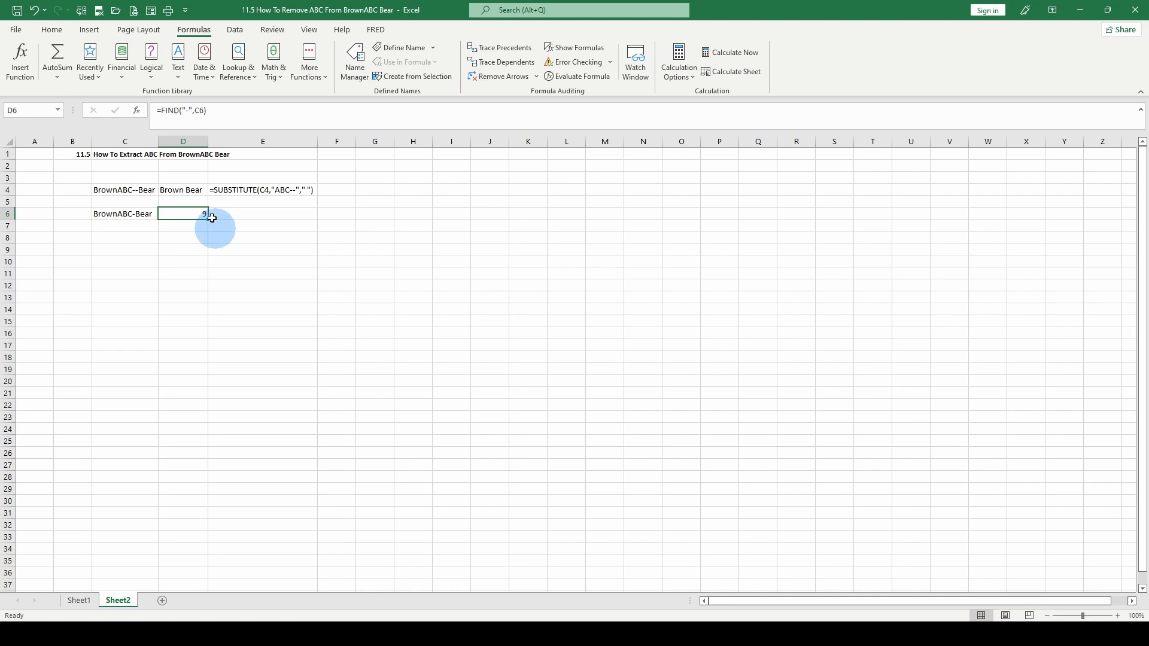
# Step through C6's text to verify the hyphen is character 9, then move to D7
pyautogui.click(115, 214)
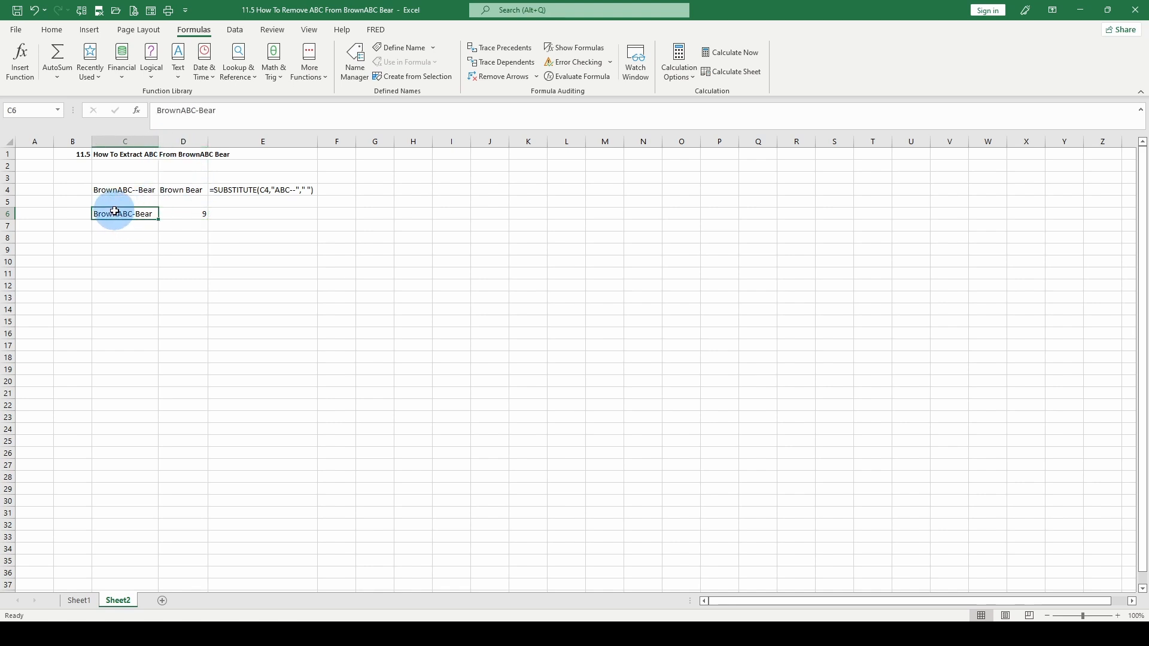
pyautogui.click(155, 110)
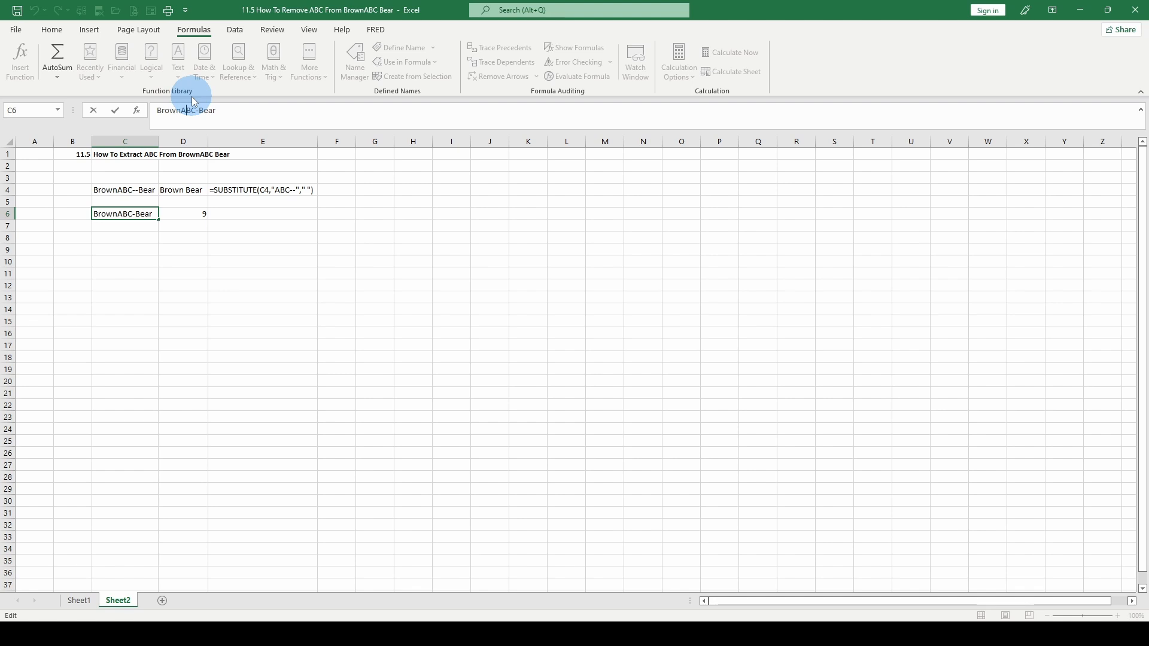
pyautogui.press('Right')
pyautogui.press('Right')
pyautogui.click(186, 216)
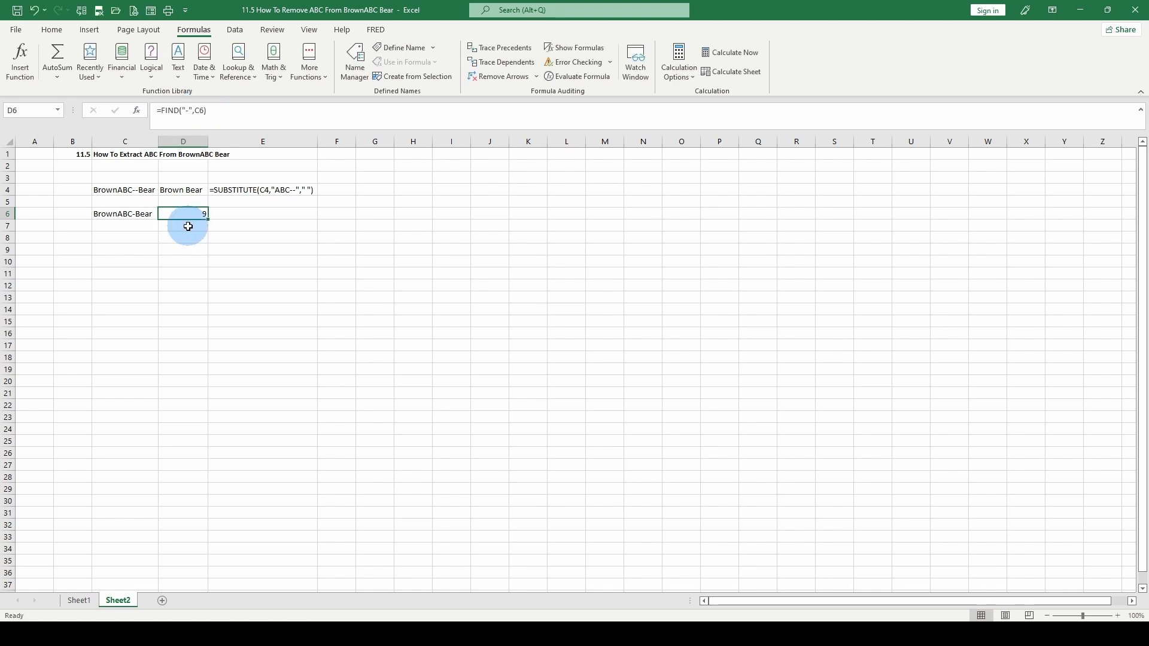
pyautogui.click(188, 226)
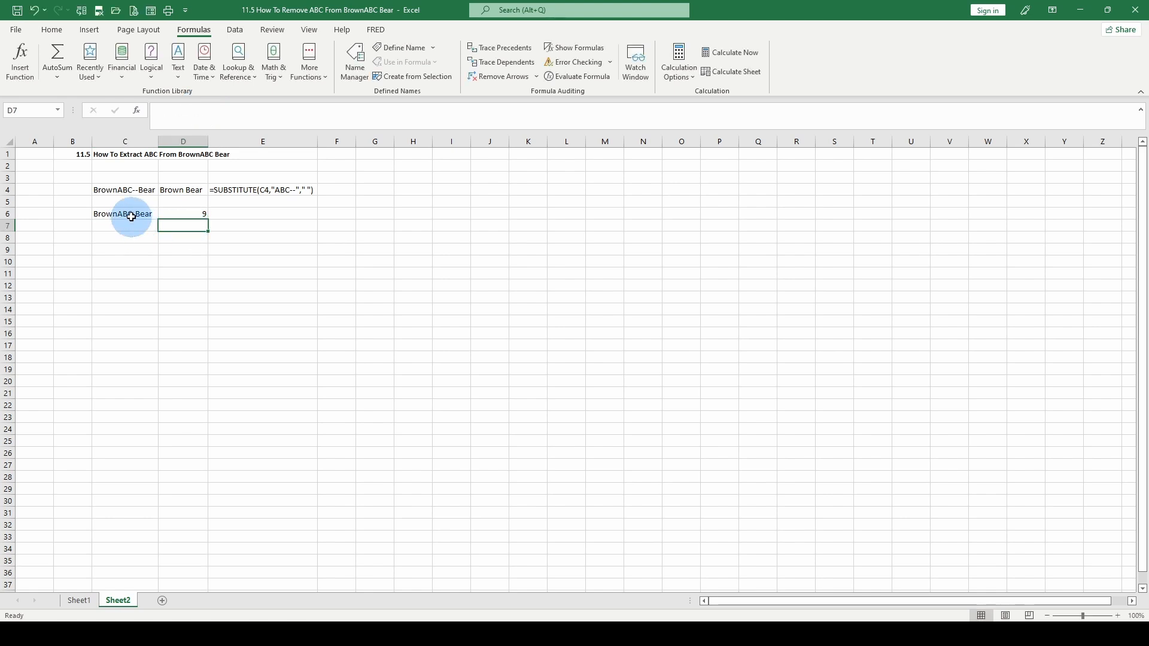
# Fill BrownABC-Bear down from C6 to C7 and insert SEARCH into D7
pyautogui.moveTo(128, 215); pyautogui.dragTo(130, 222)
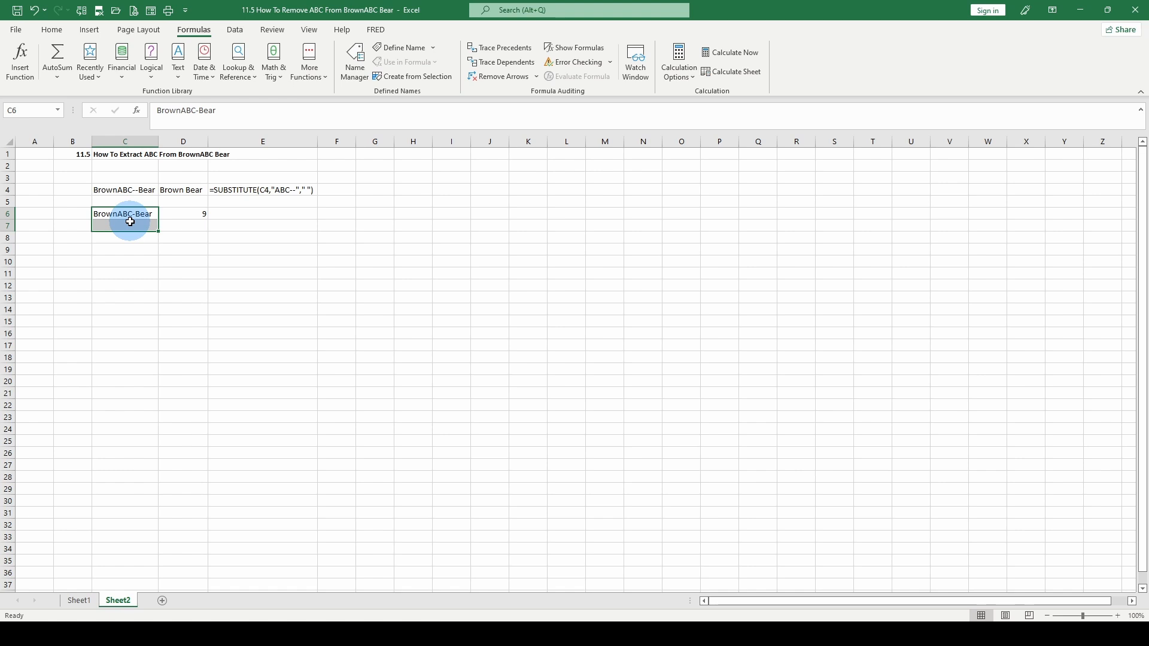
pyautogui.hotkey('ctrl', 'd')
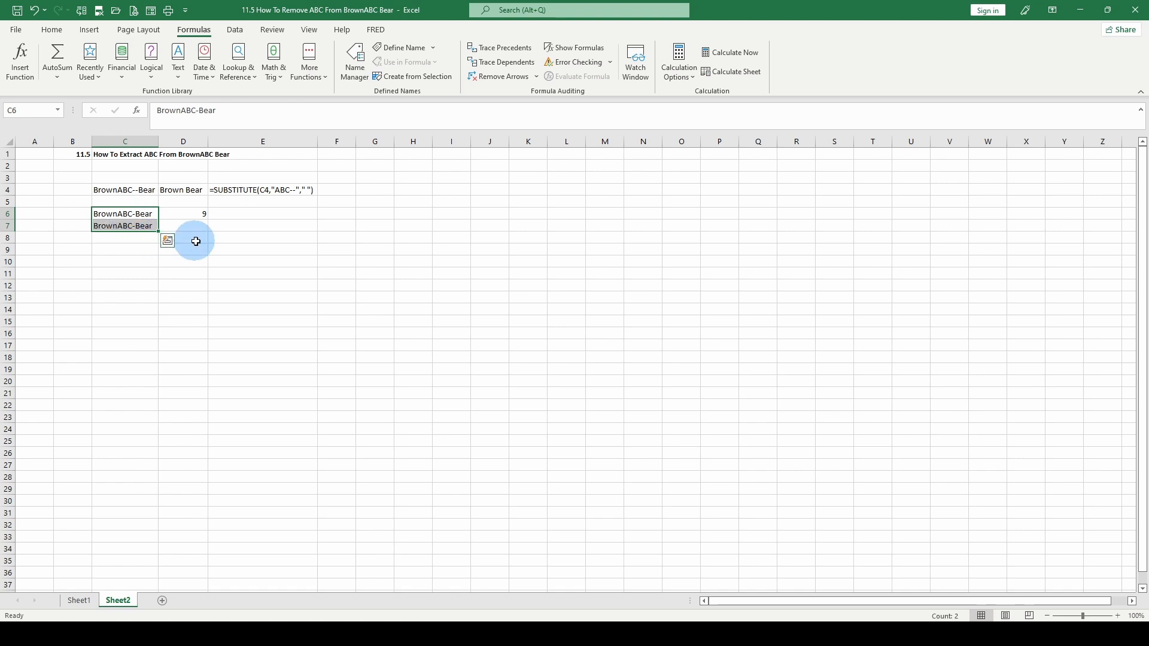
pyautogui.click(176, 222)
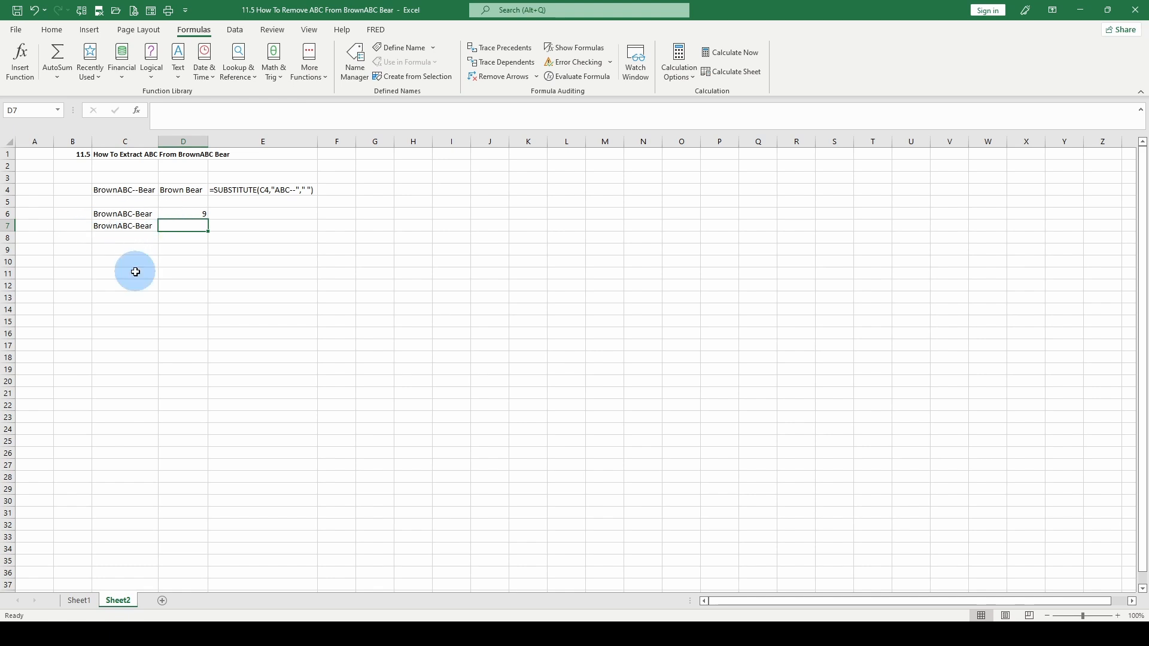
pyautogui.click(178, 60)
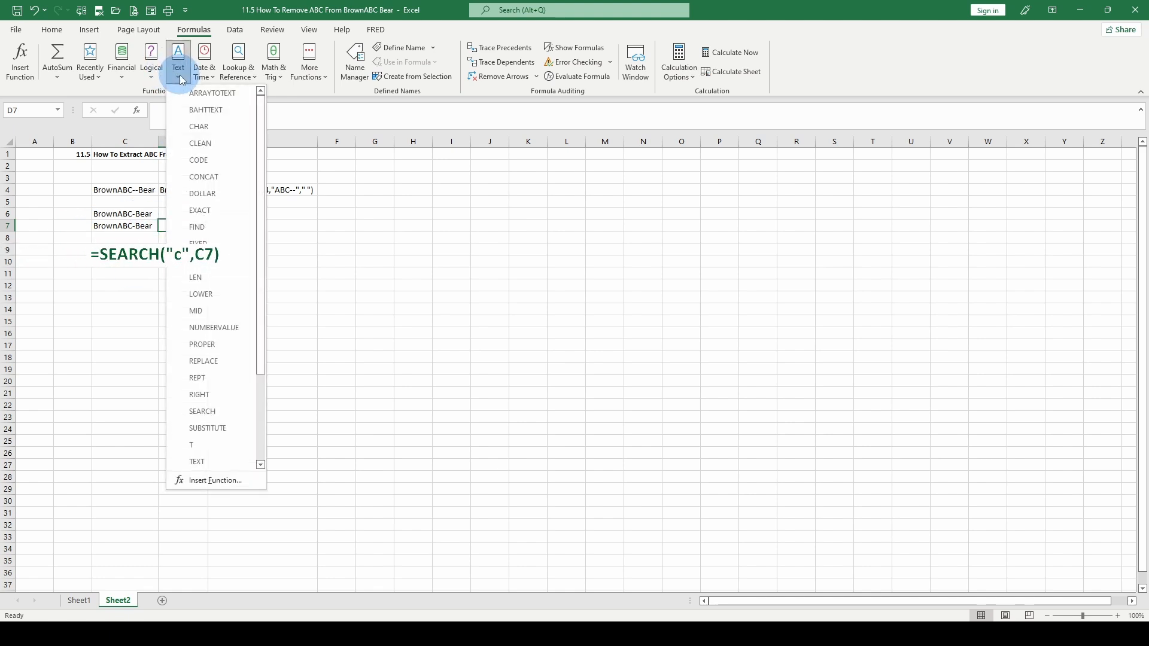
pyautogui.click(218, 412)
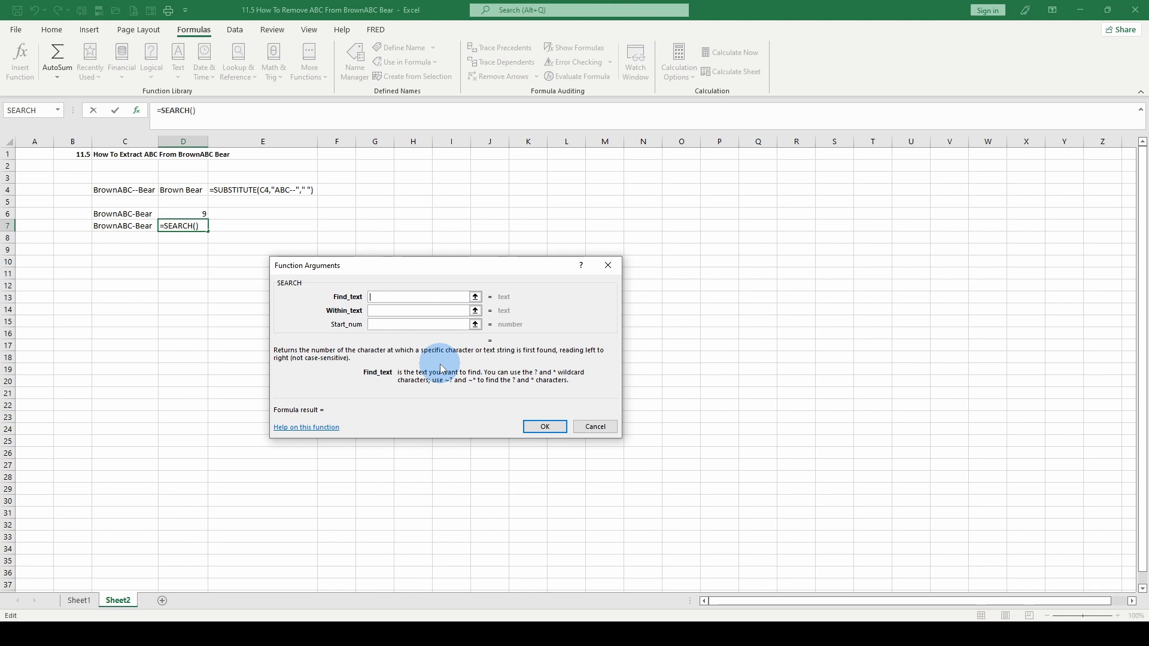
# Set SEARCH to find "c" within C7, giving =SEARCH("c",C7) returning 8
pyautogui.write('c')
pyautogui.click(387, 310)
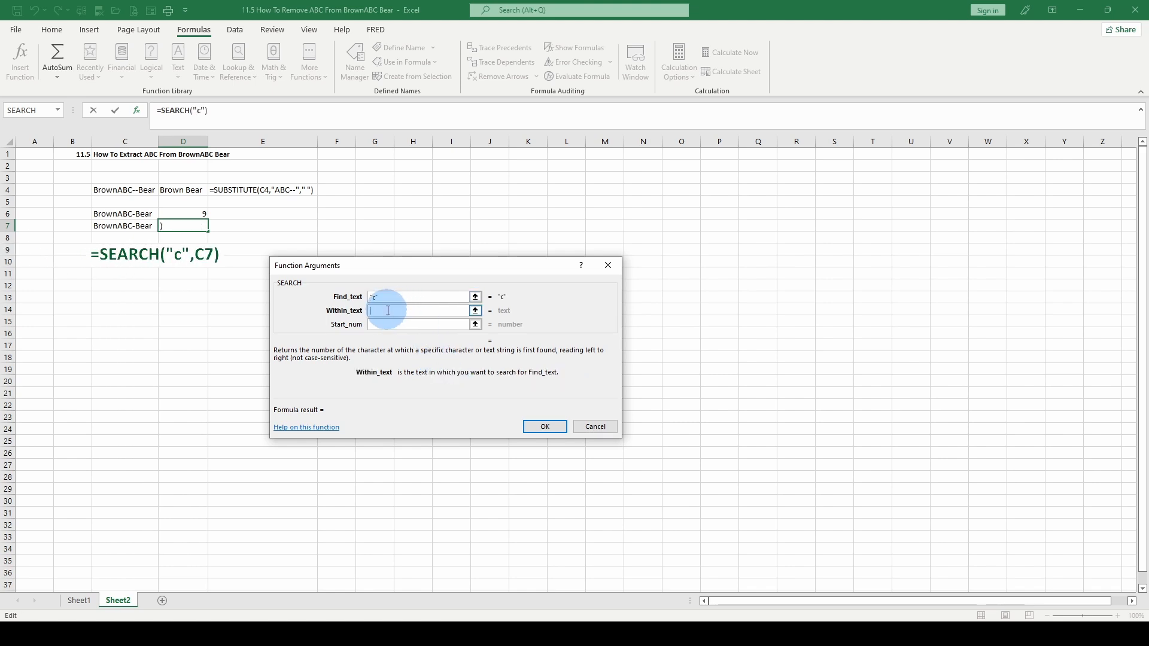
pyautogui.click(123, 226)
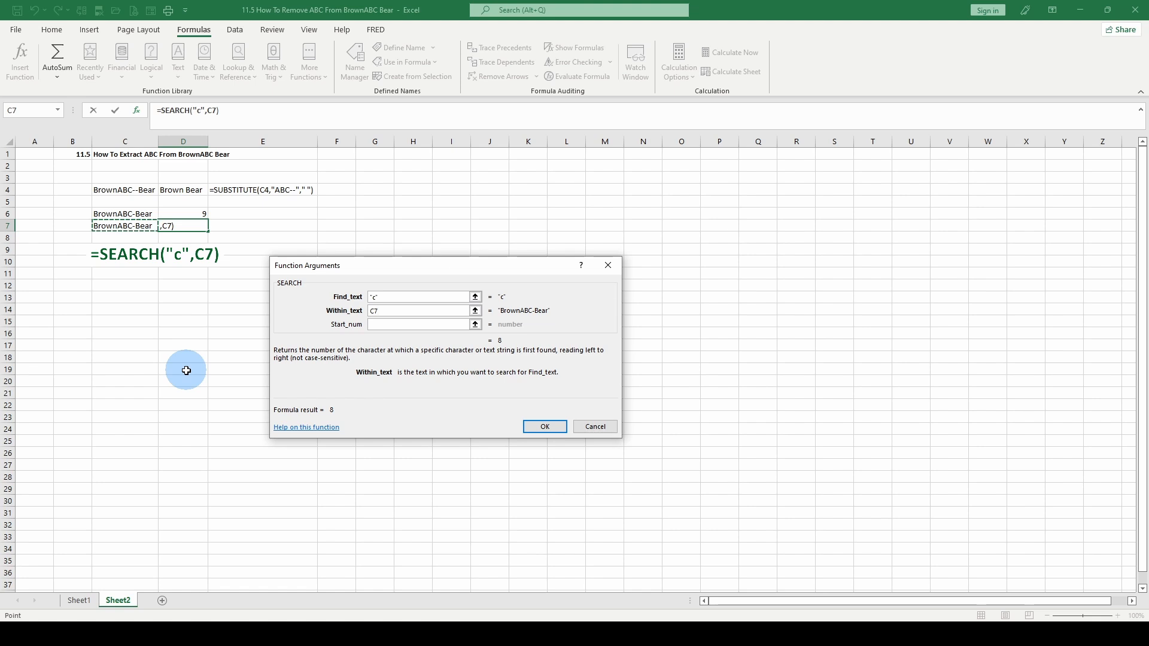
pyautogui.click(544, 426)
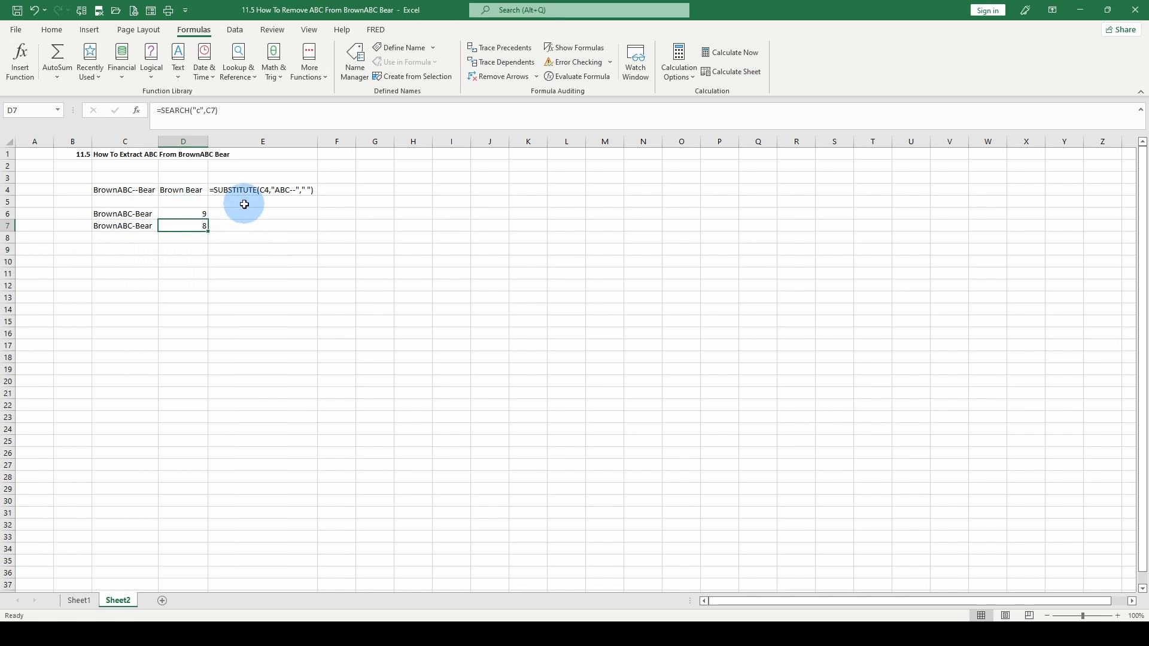
pyautogui.click(235, 188)
# Copy E4's FORMULATEXT display into E6 and E7 to show =FIND("-",C6) and =SEARCH("c",C7)
pyautogui.rightClick(238, 190)
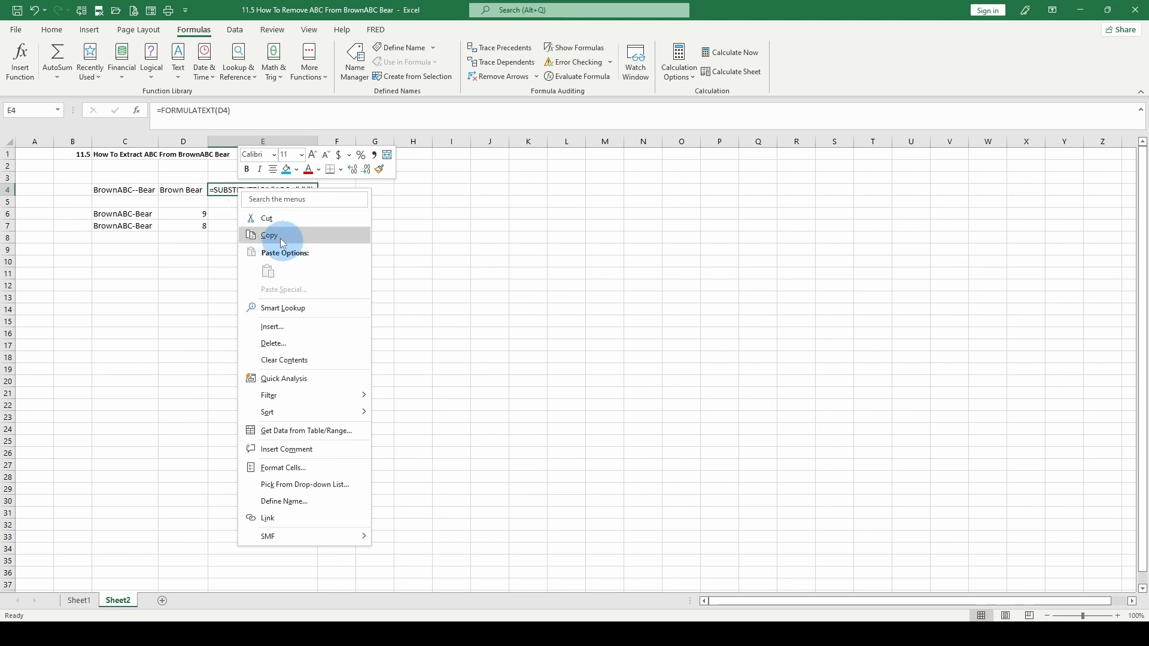
pyautogui.click(279, 238)
pyautogui.rightClick(254, 216)
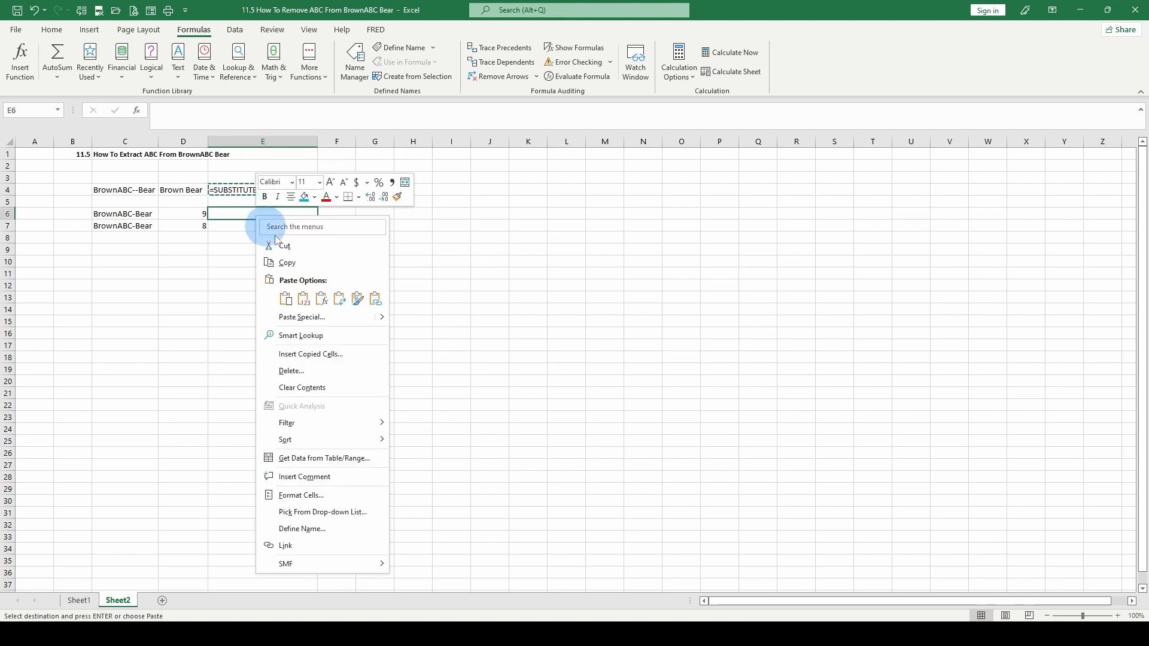
pyautogui.click(271, 281)
pyautogui.rightClick(249, 228)
pyautogui.click(271, 303)
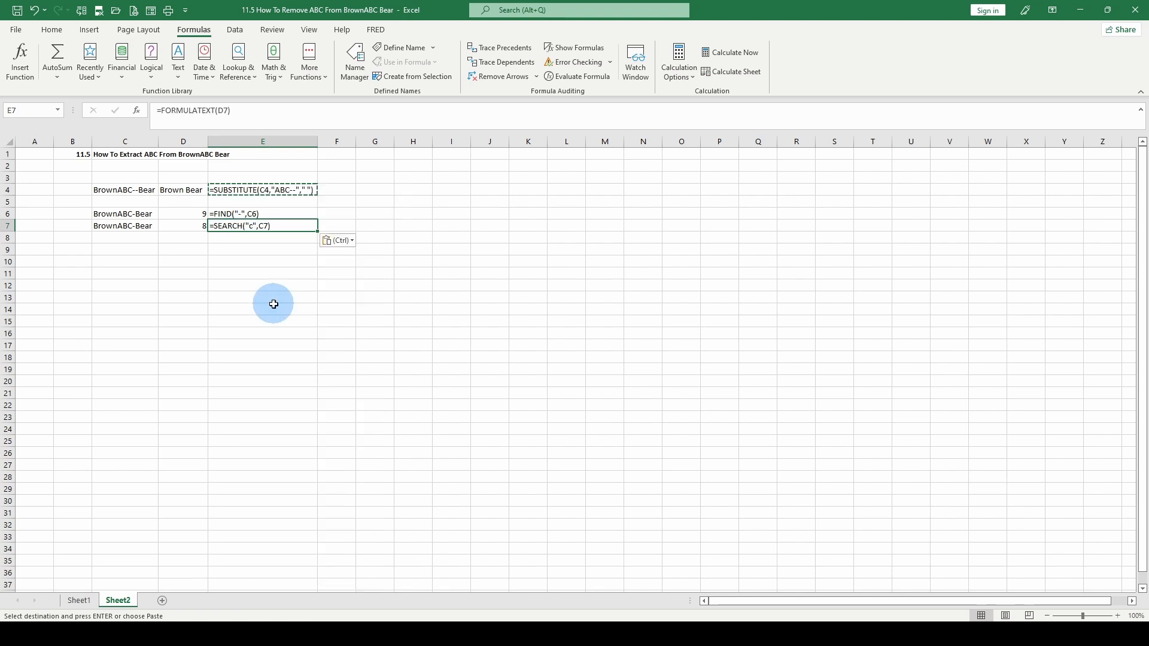
pyautogui.click(185, 214)
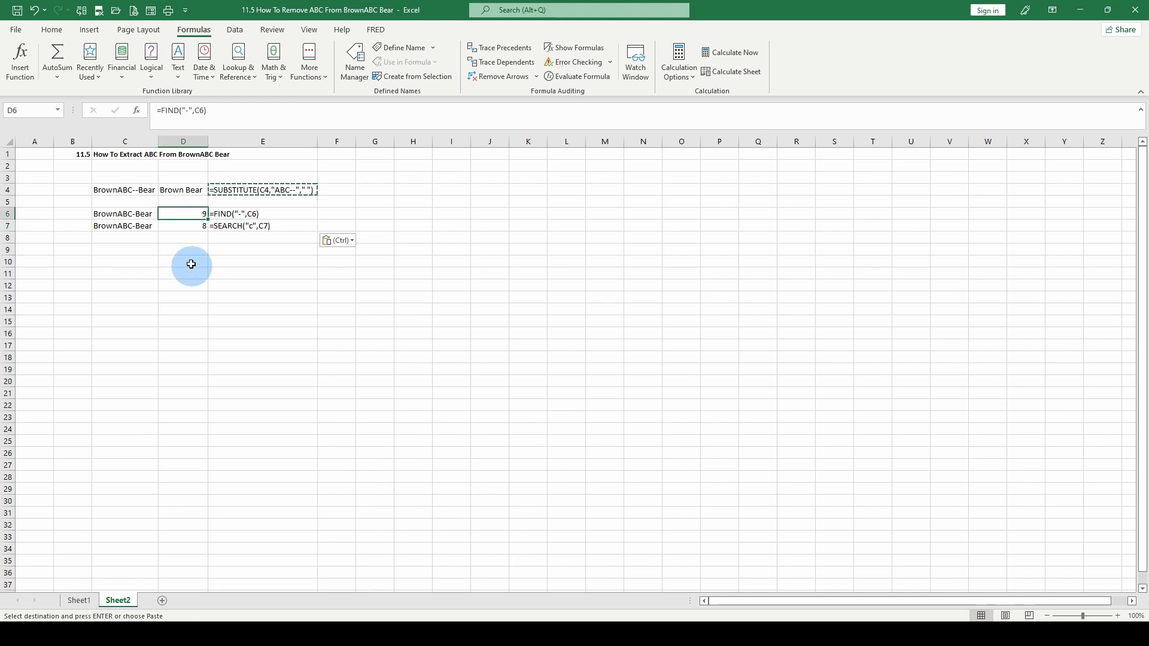
# Change D6 to =FIND("c",C6), searching for lowercase c, which returns #VALUE!
pyautogui.click(188, 111)
pyautogui.press('BackSpace')
pyautogui.write('c')
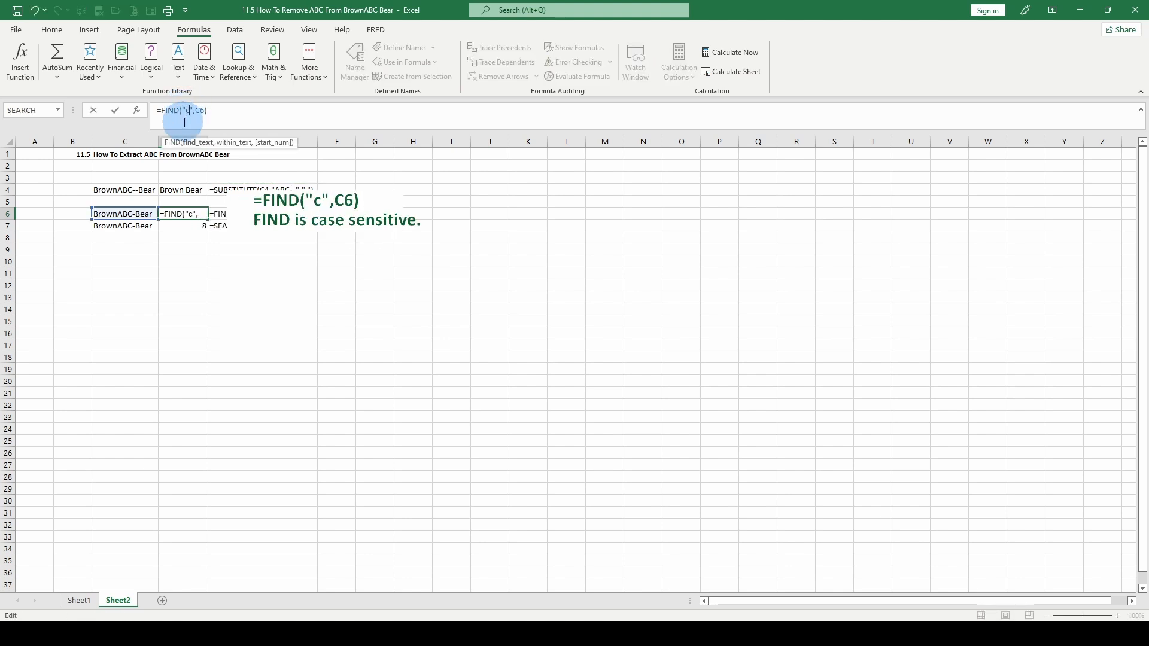
pyautogui.click(190, 216)
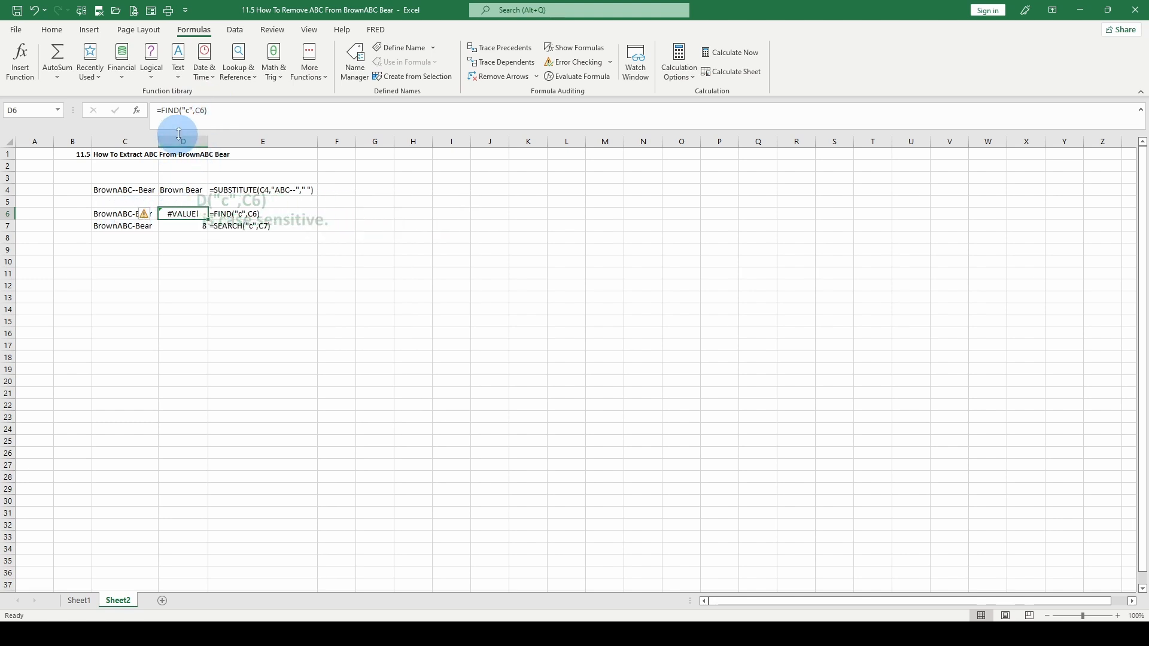
# Replace the lowercase c with capital C so =FIND("C",C6) returns 8
pyautogui.doubleClick(188, 112)
pyautogui.write('C')
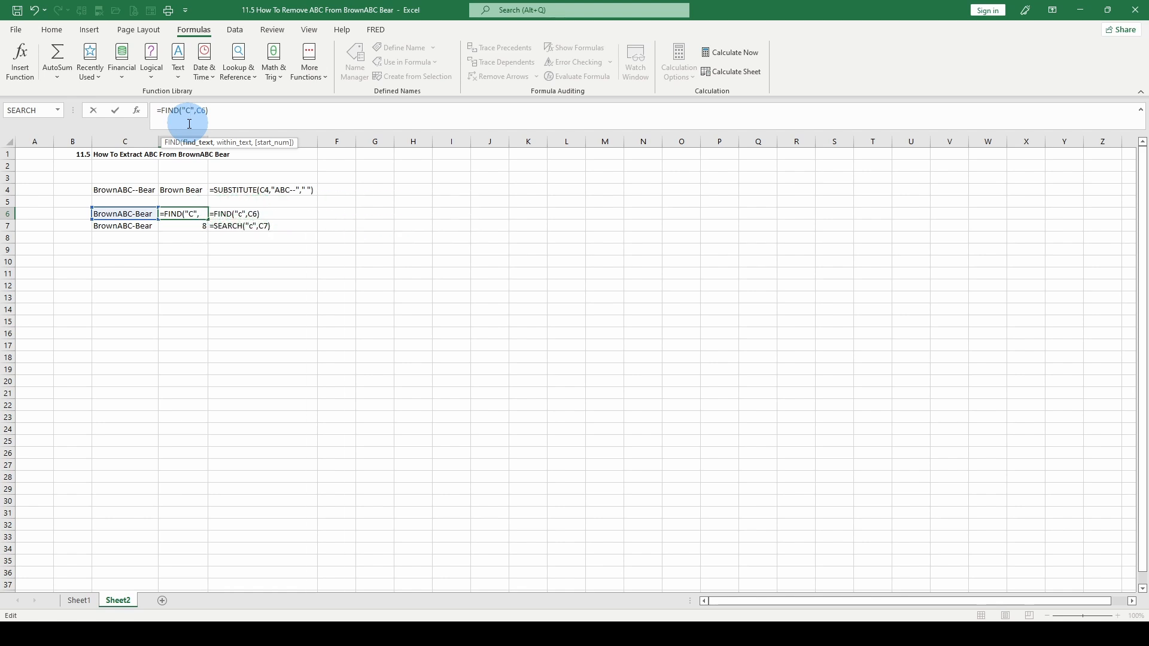
pyautogui.press('Return')
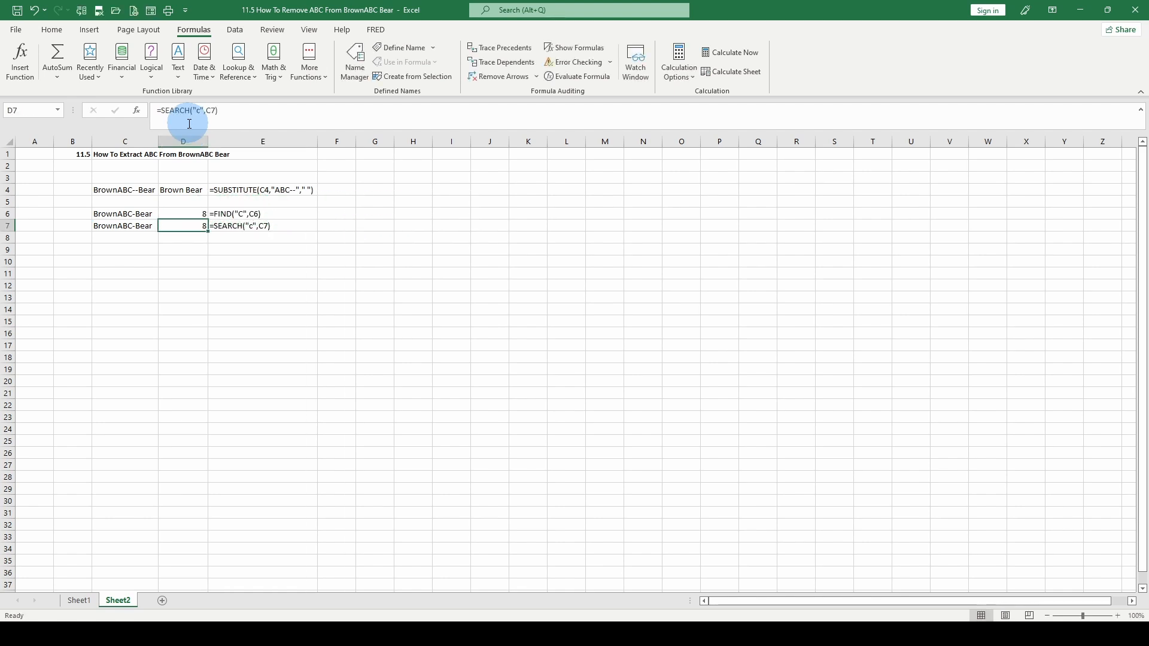
pyautogui.click(181, 214)
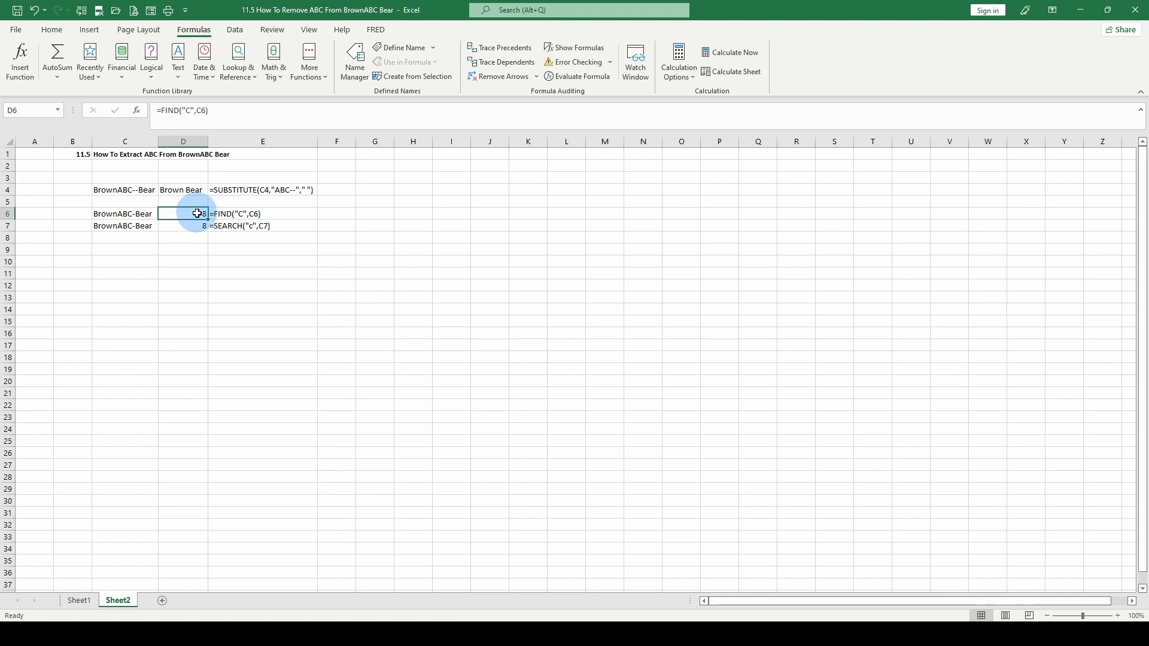
pyautogui.click(182, 228)
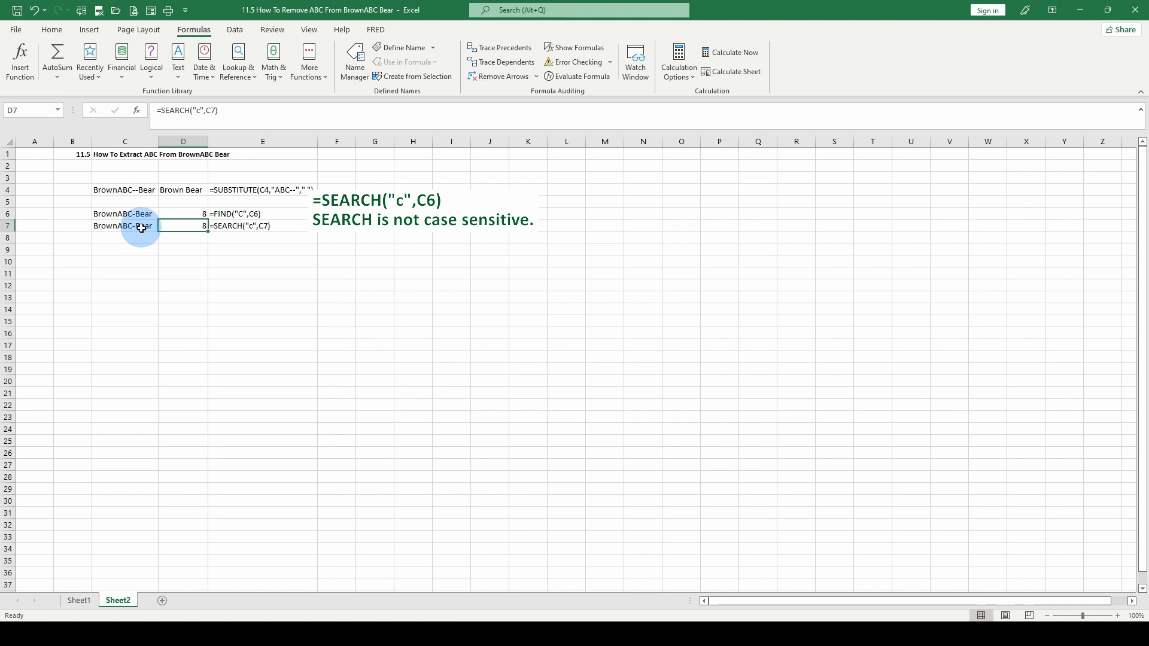
pyautogui.click(196, 214)
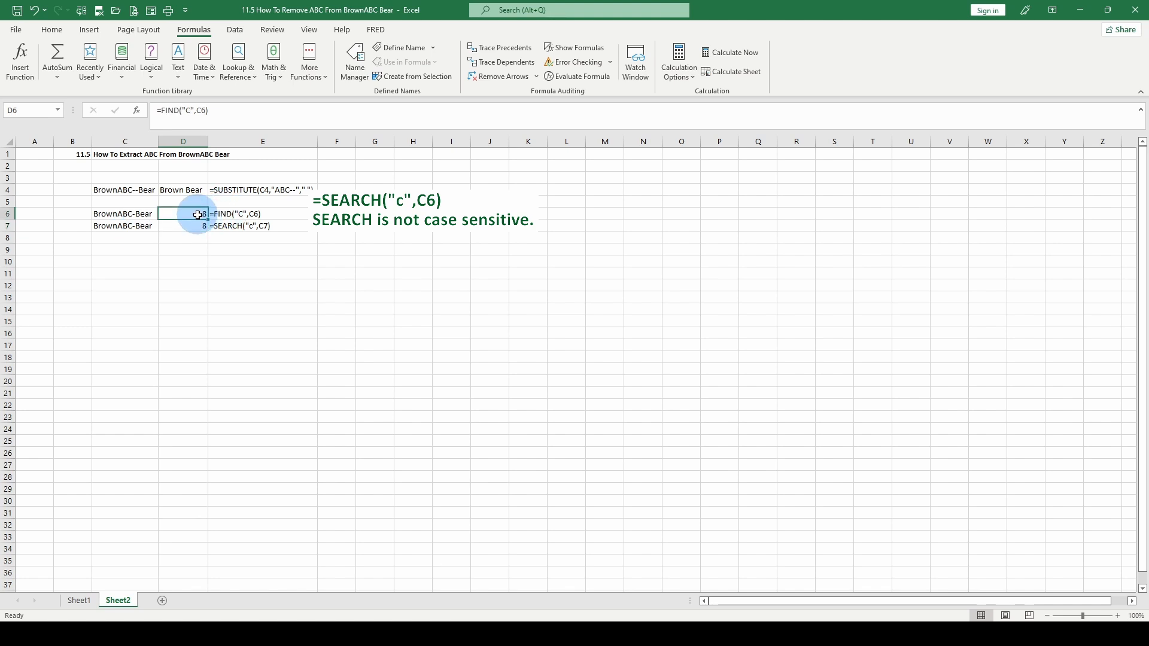